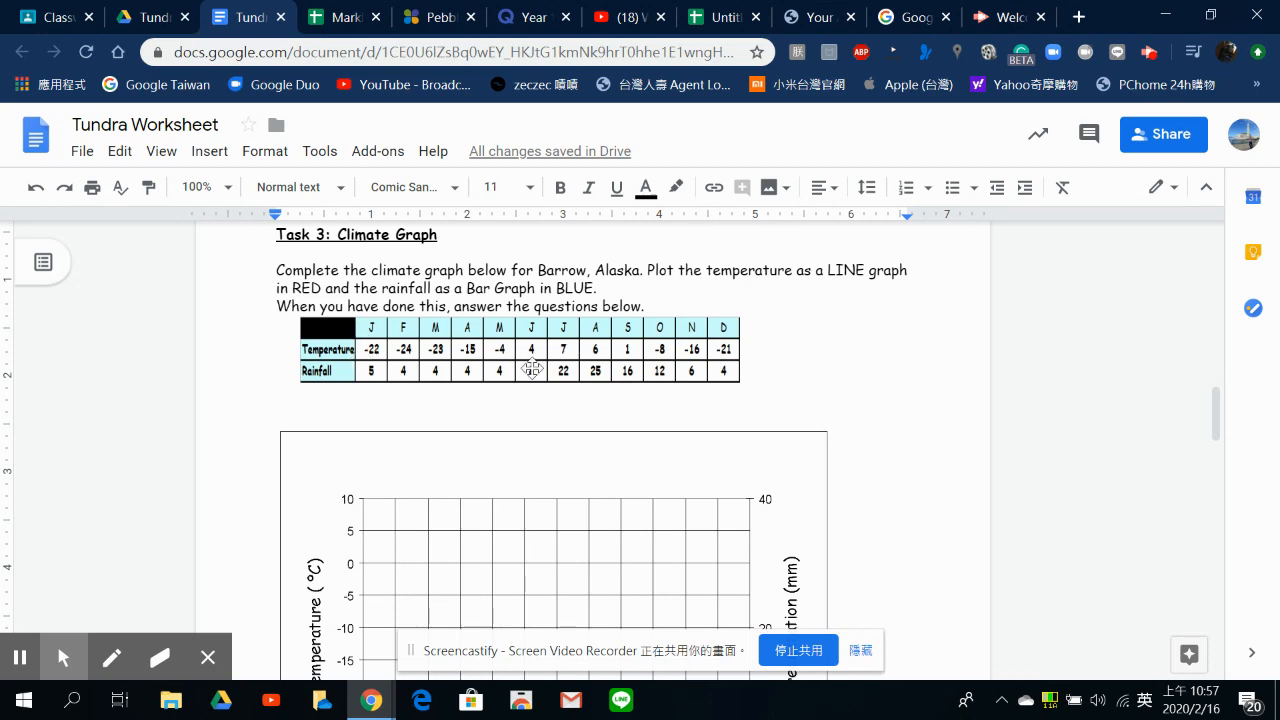
Examine the Barrow climate data table and the blank climate graph under Task 3 of the worksheet
scroll(537, 370, down, 1)
scroll(537, 370, down, 3)
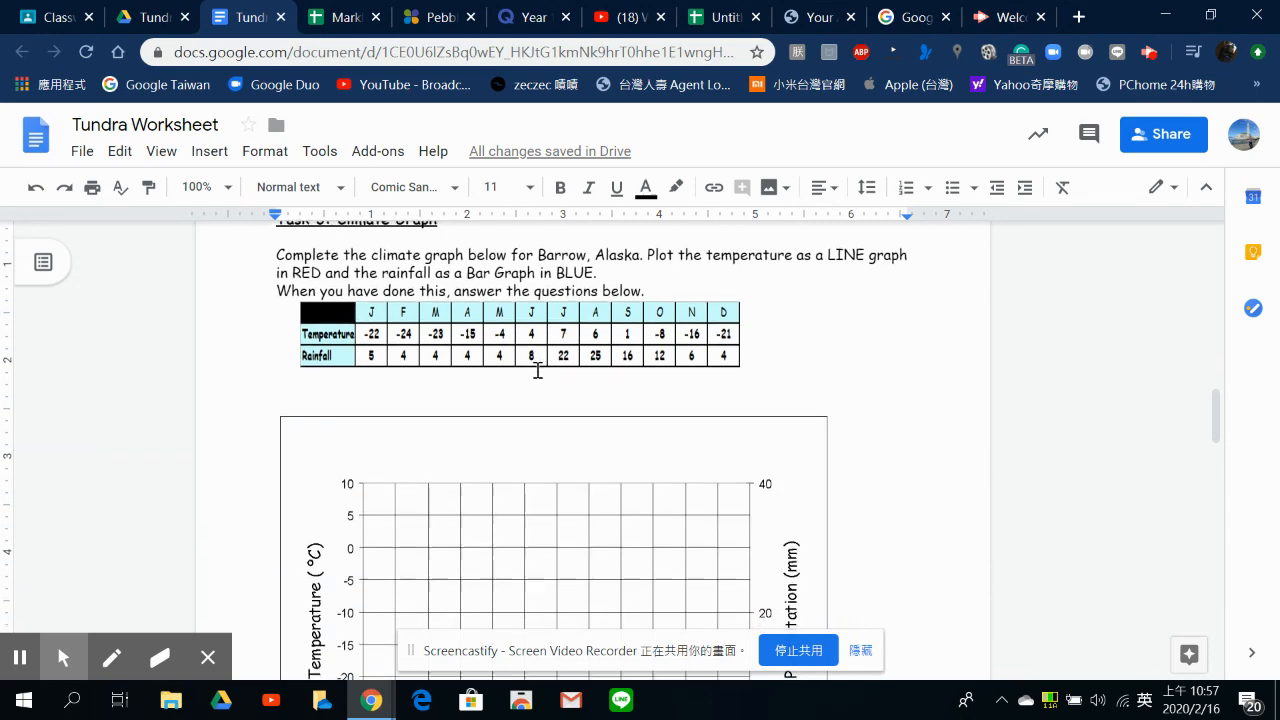
scroll(537, 370, down, 1)
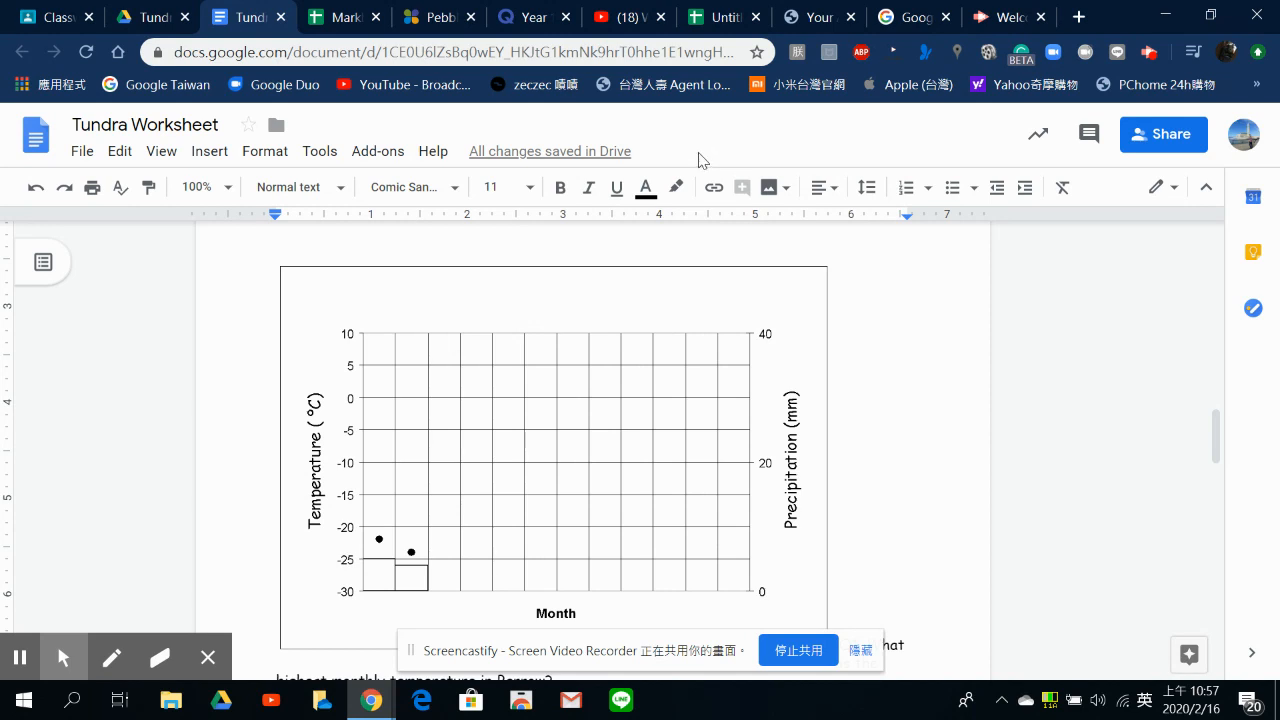
Switch to the untitled spreadsheet and insert a combo chart of the monthly temperature and rainfall data in A1:C13
click(716, 22)
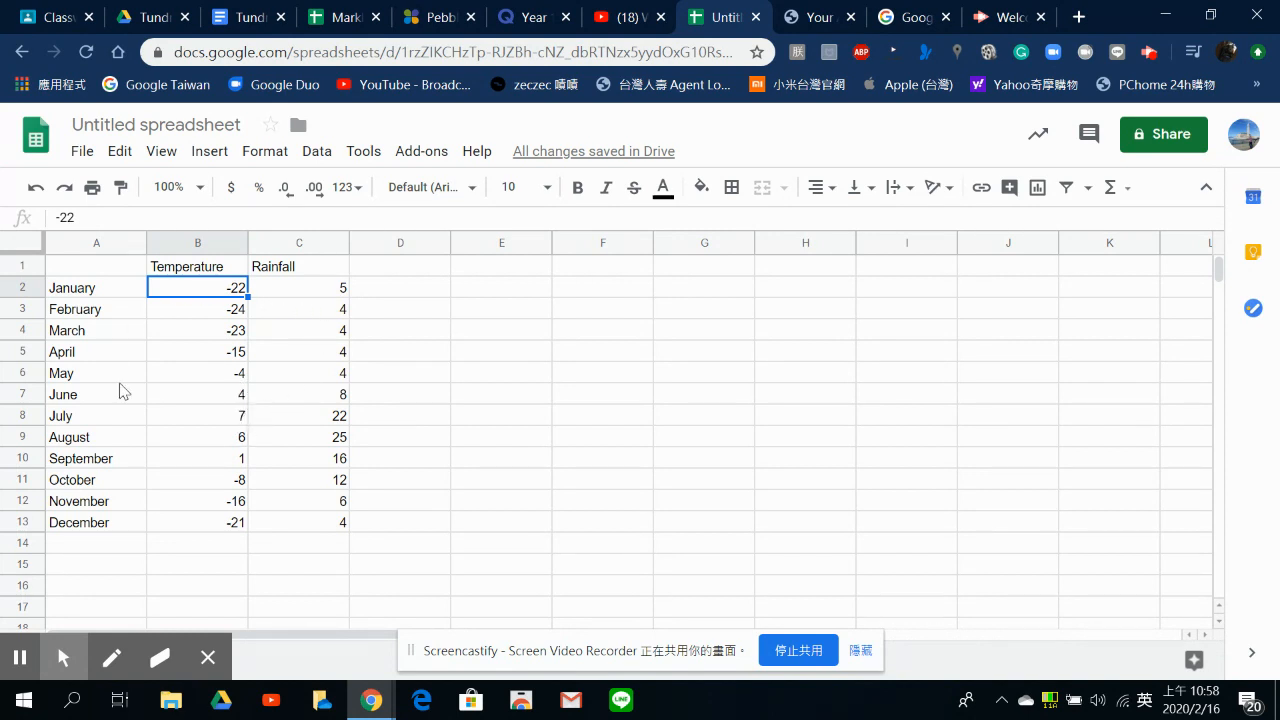
drag(88, 266, 318, 522)
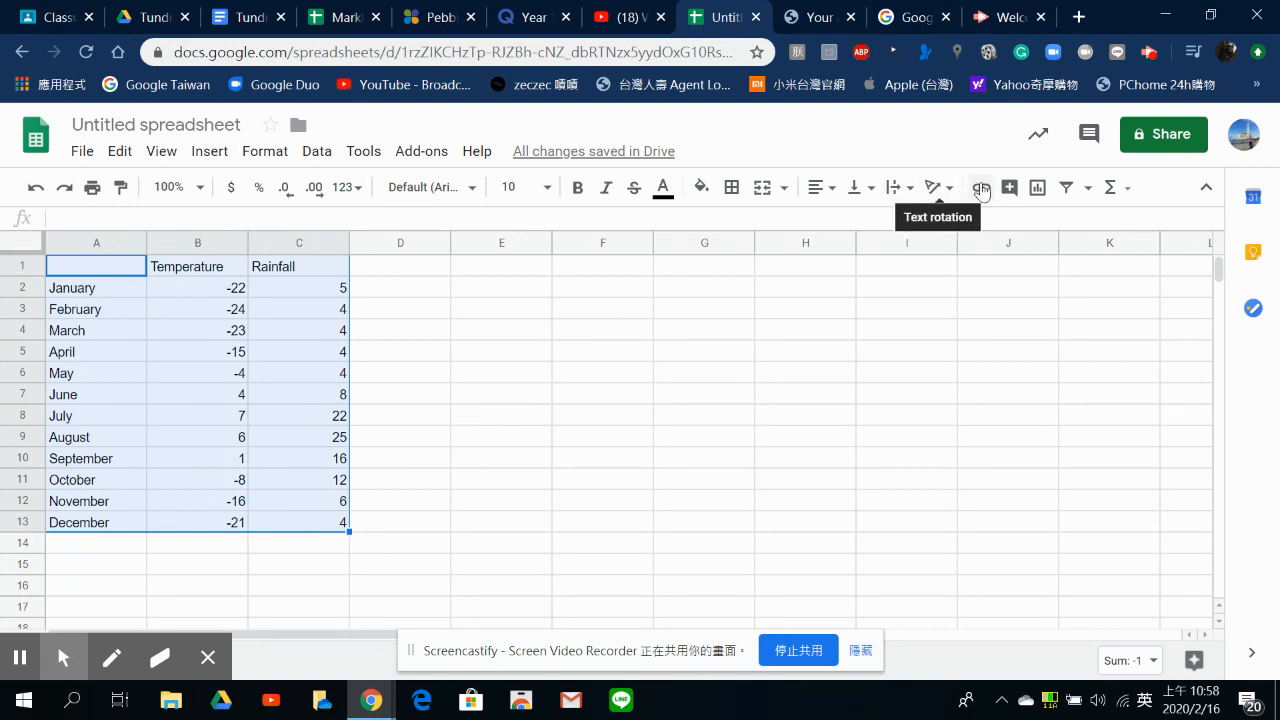
click(1037, 190)
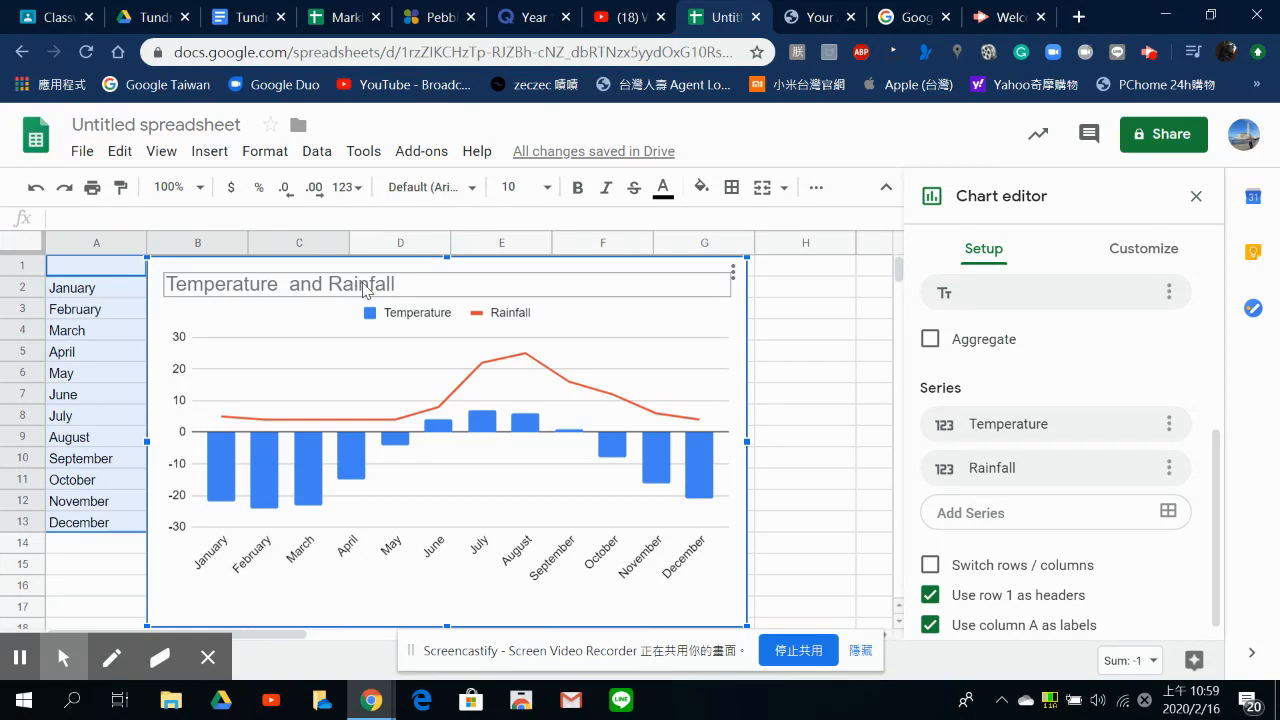
Change the chart title to "Climate graph for Barrow, Alaska"
click(409, 287)
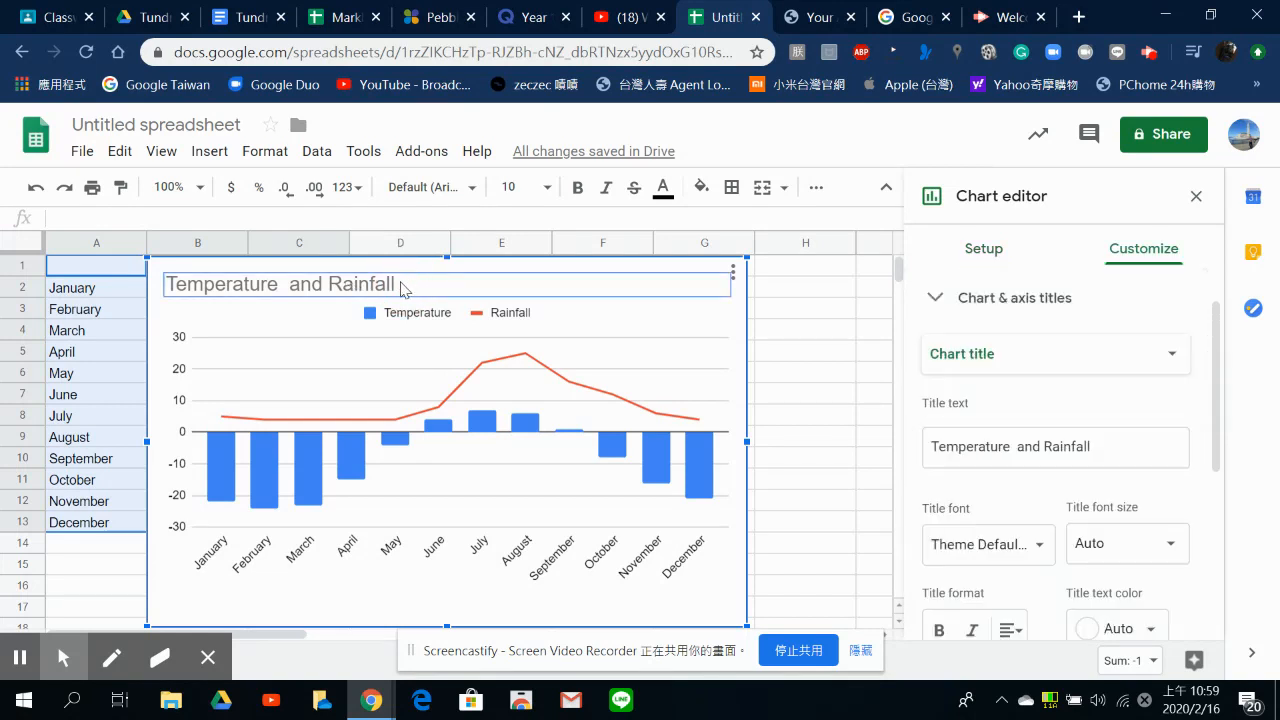
click(404, 288)
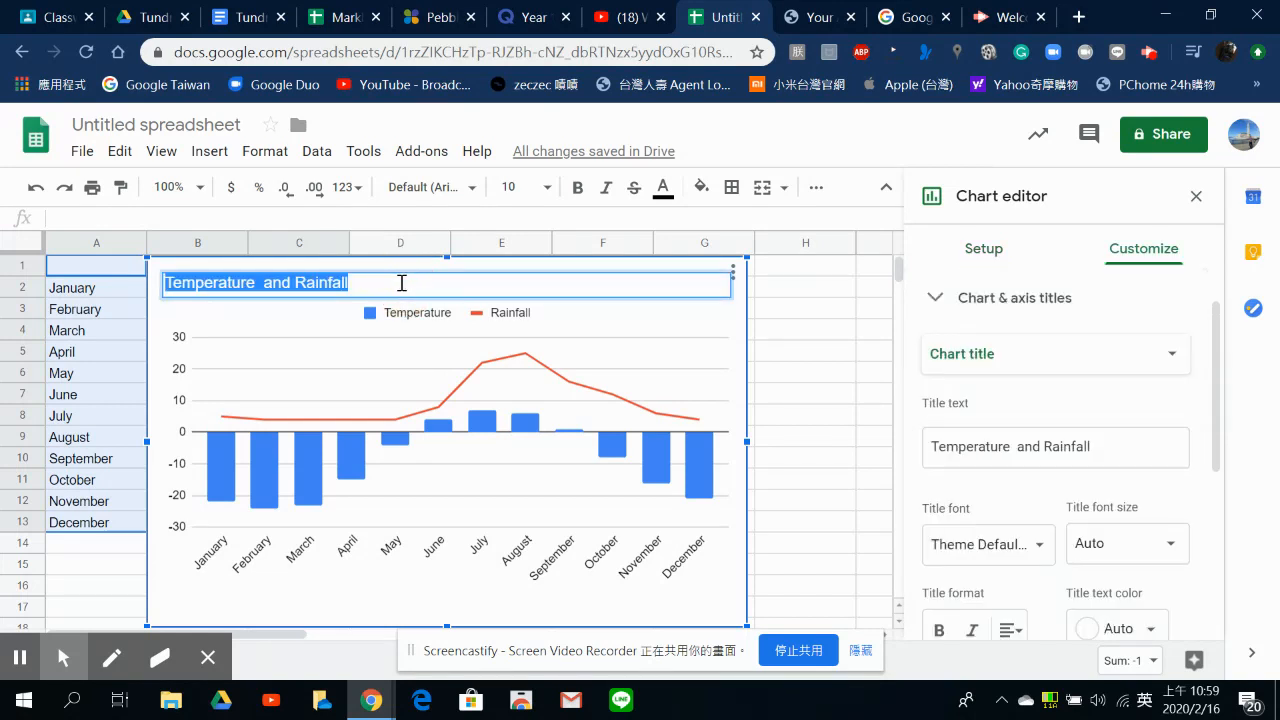
key(BackSpace)
key(Caps_Lock)
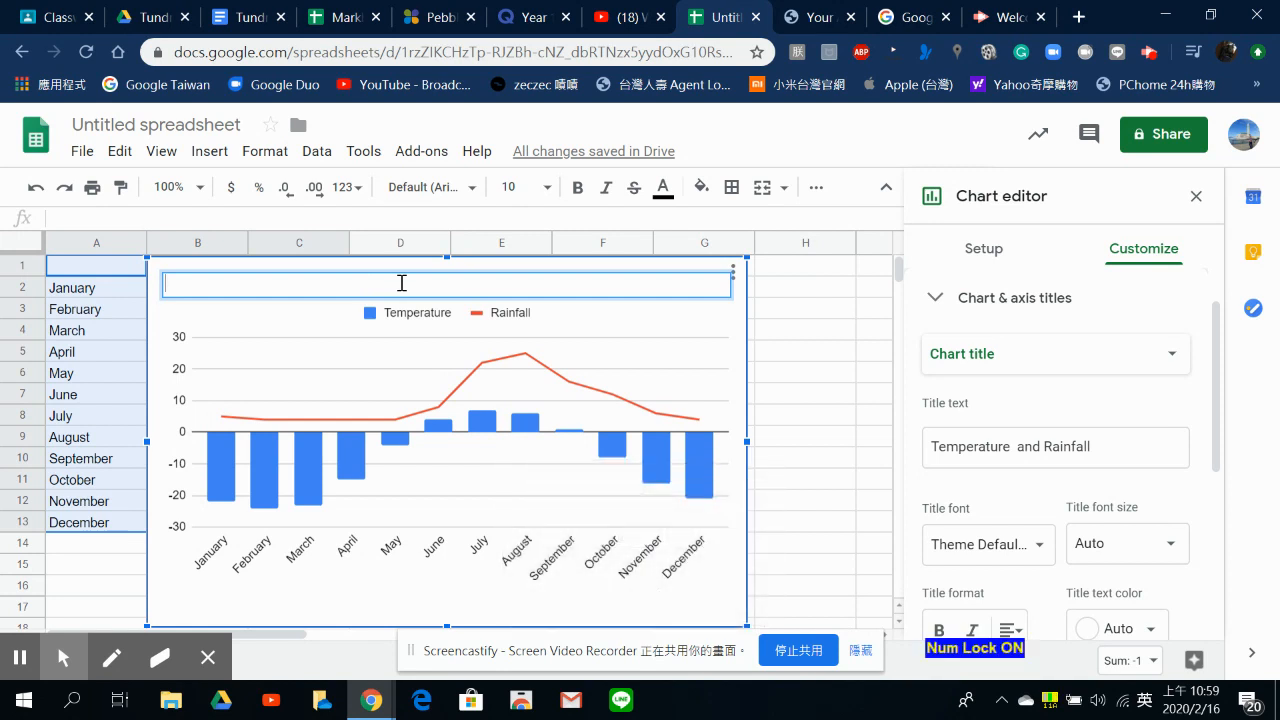
text(C)
key(Caps_Lock)
text(limta)
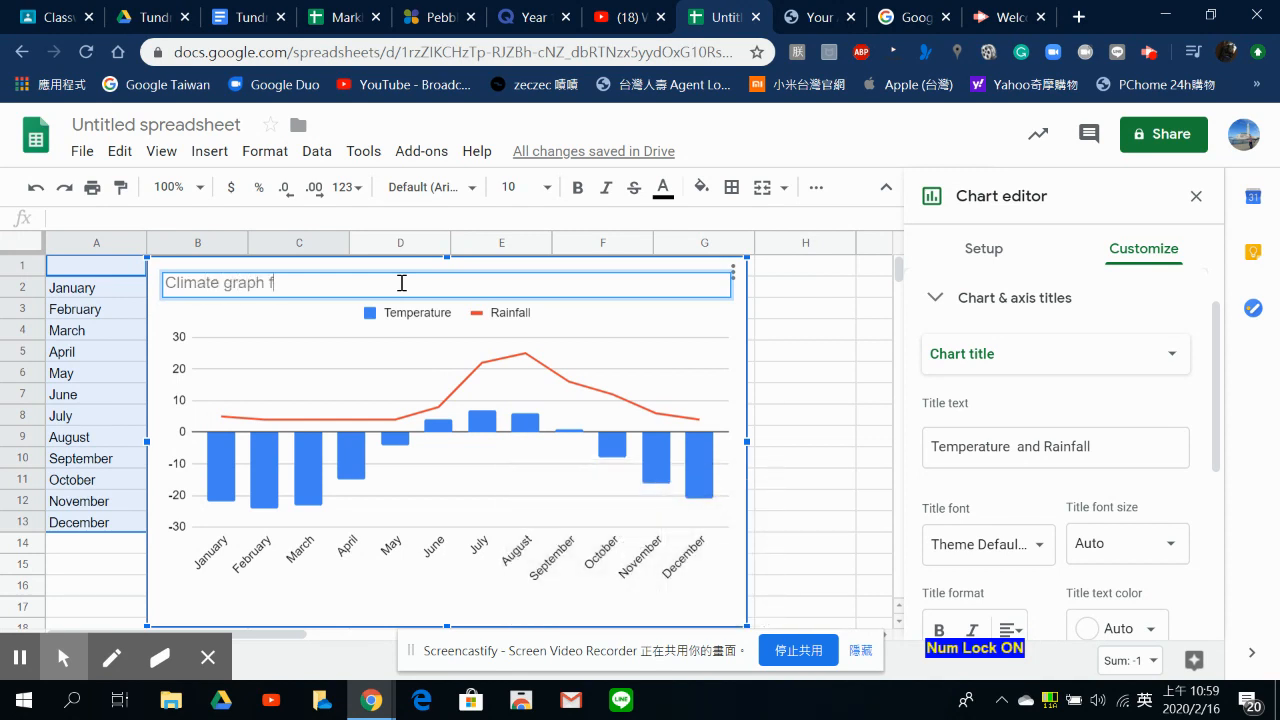
key(Caps_Lock)
text(B)
key(Caps_Lock)
text(arrow,)
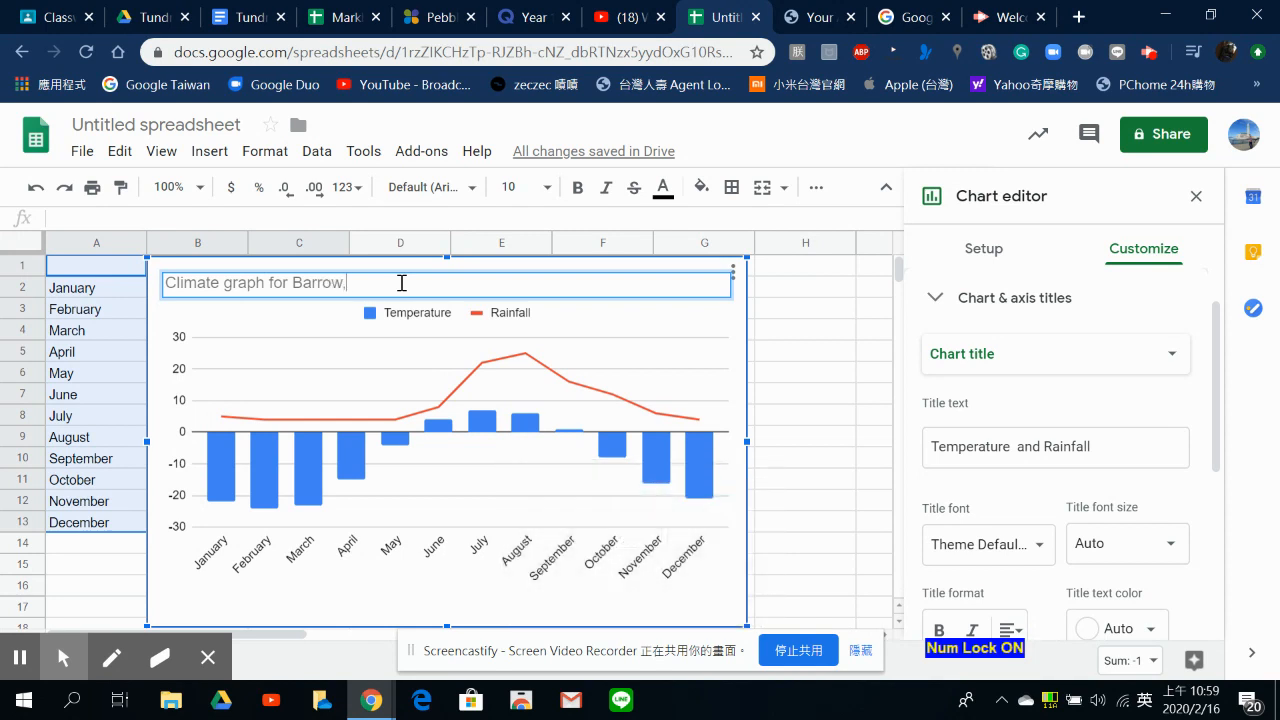
key(Caps_Lock)
text(A)
key(Caps_Lock)
text(laska)
click(988, 251)
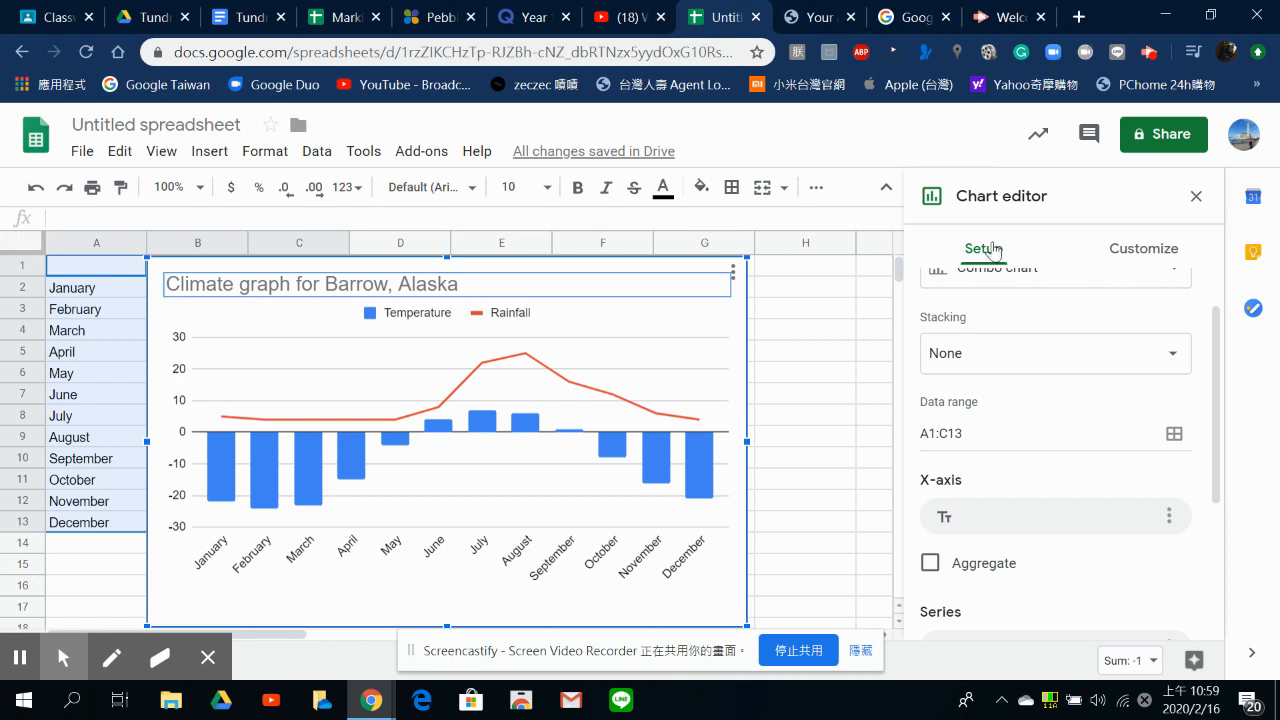
Open the Series formatting options in the chart's customization settings
click(1142, 254)
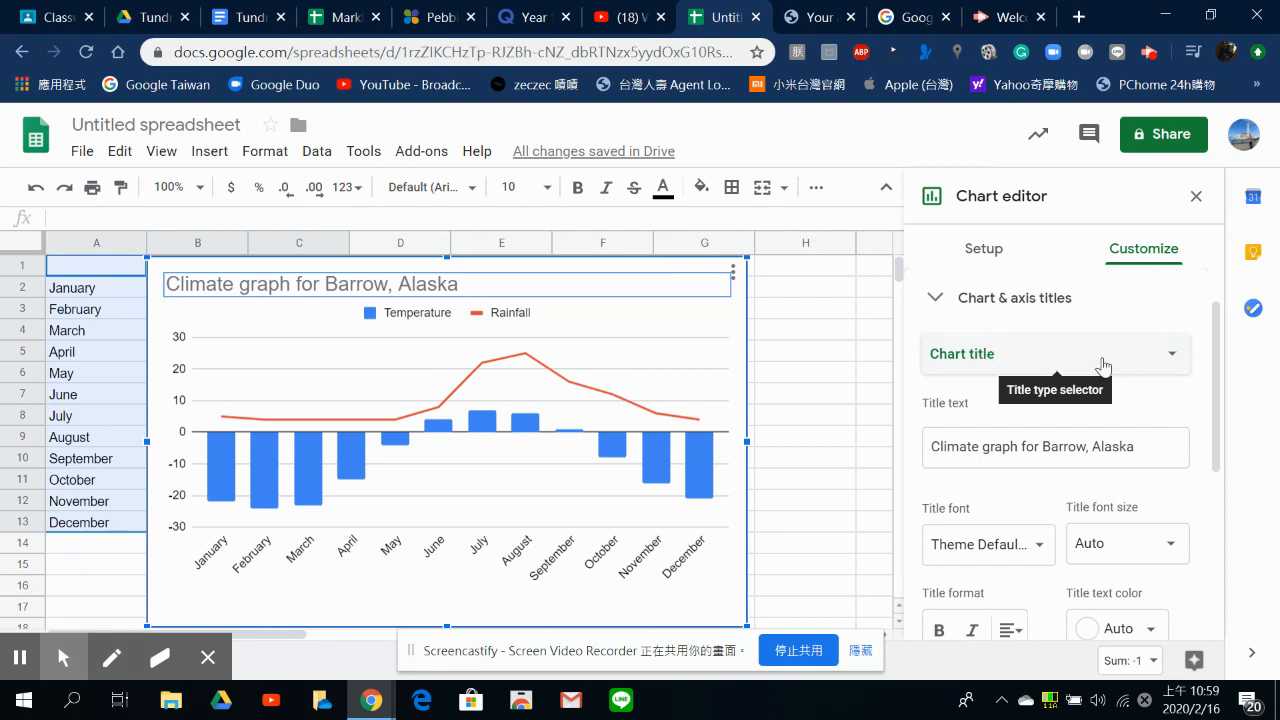
scroll(1103, 366, down, 1)
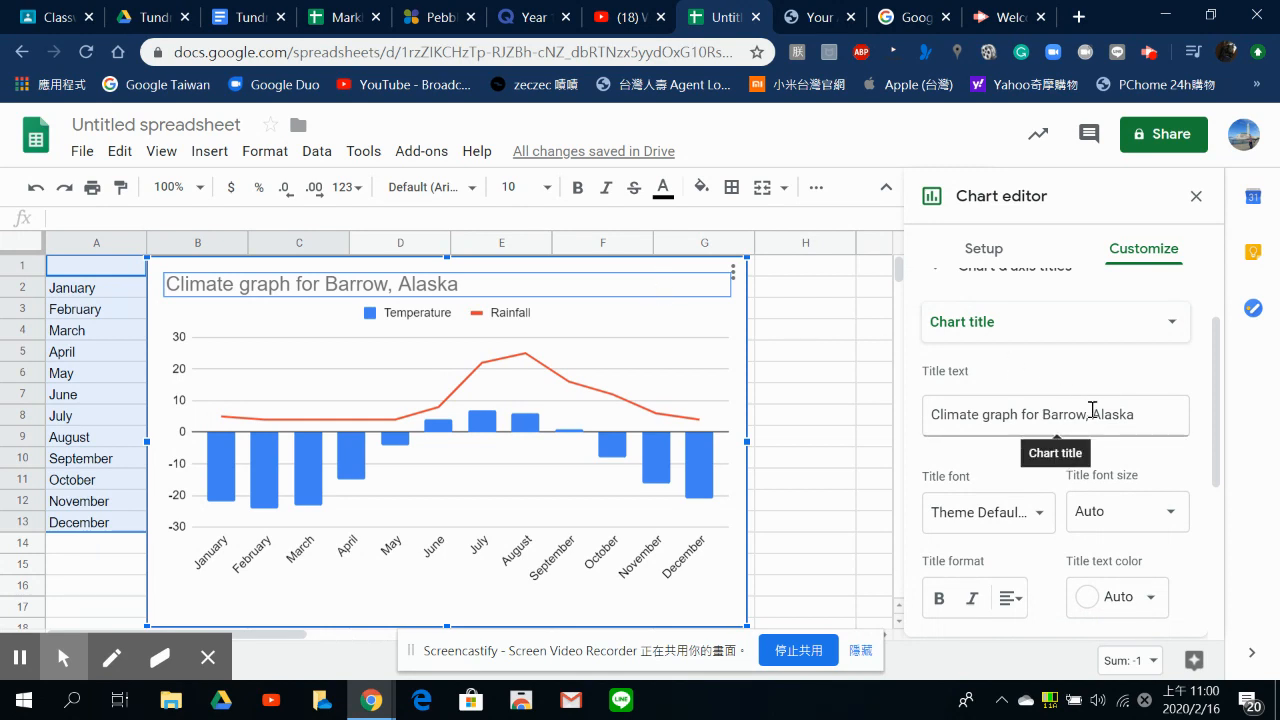
scroll(1093, 410, down, 2)
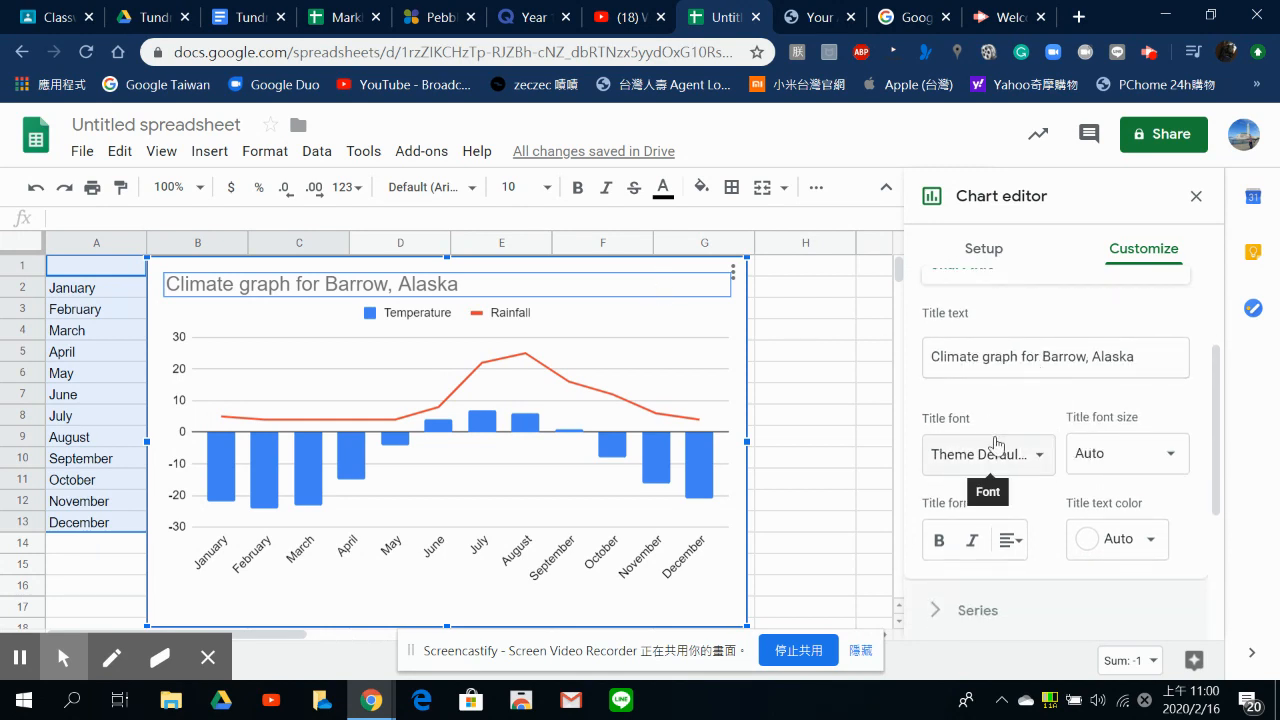
scroll(997, 444, down, 2)
scroll(997, 444, down, 3)
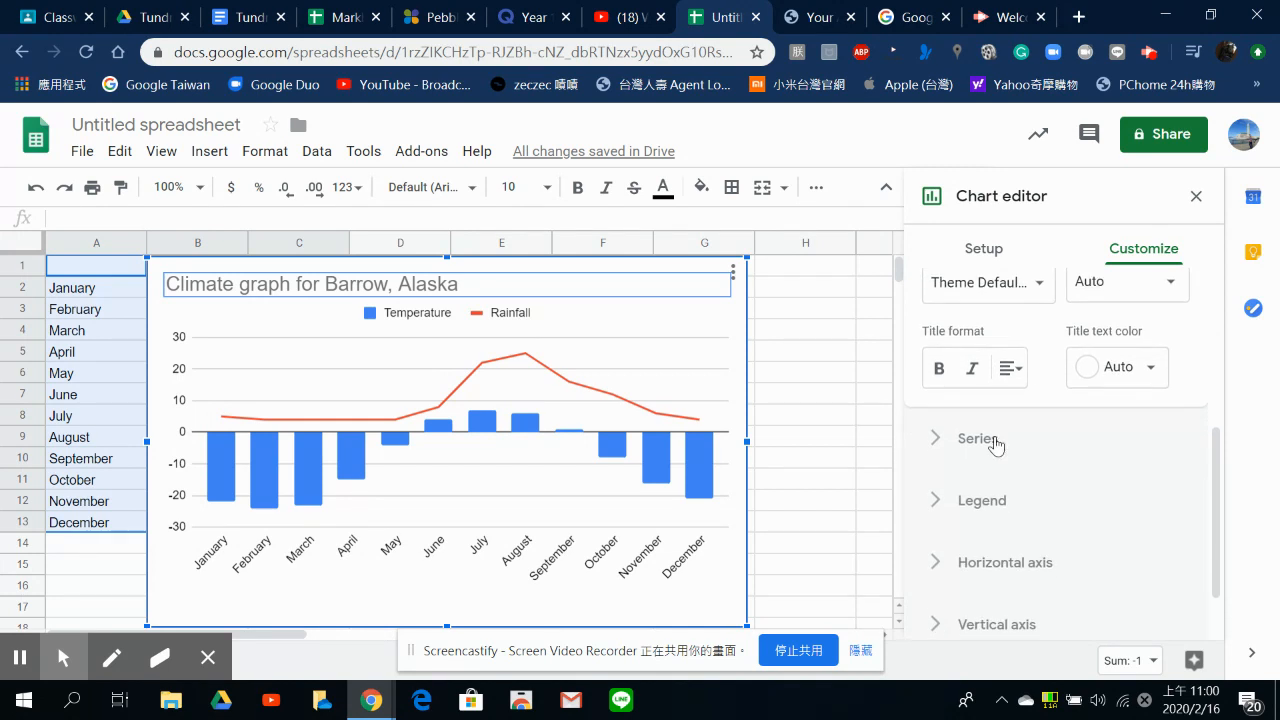
click(978, 439)
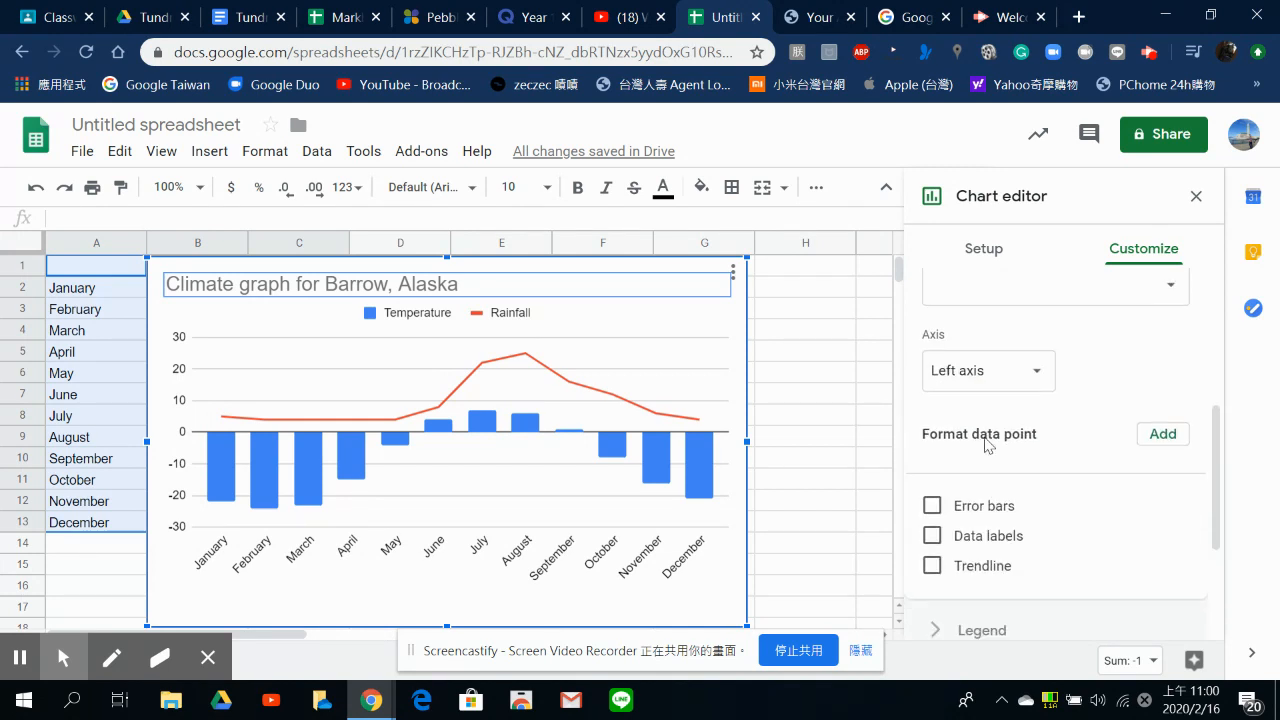
scroll(1037, 392, up, 5)
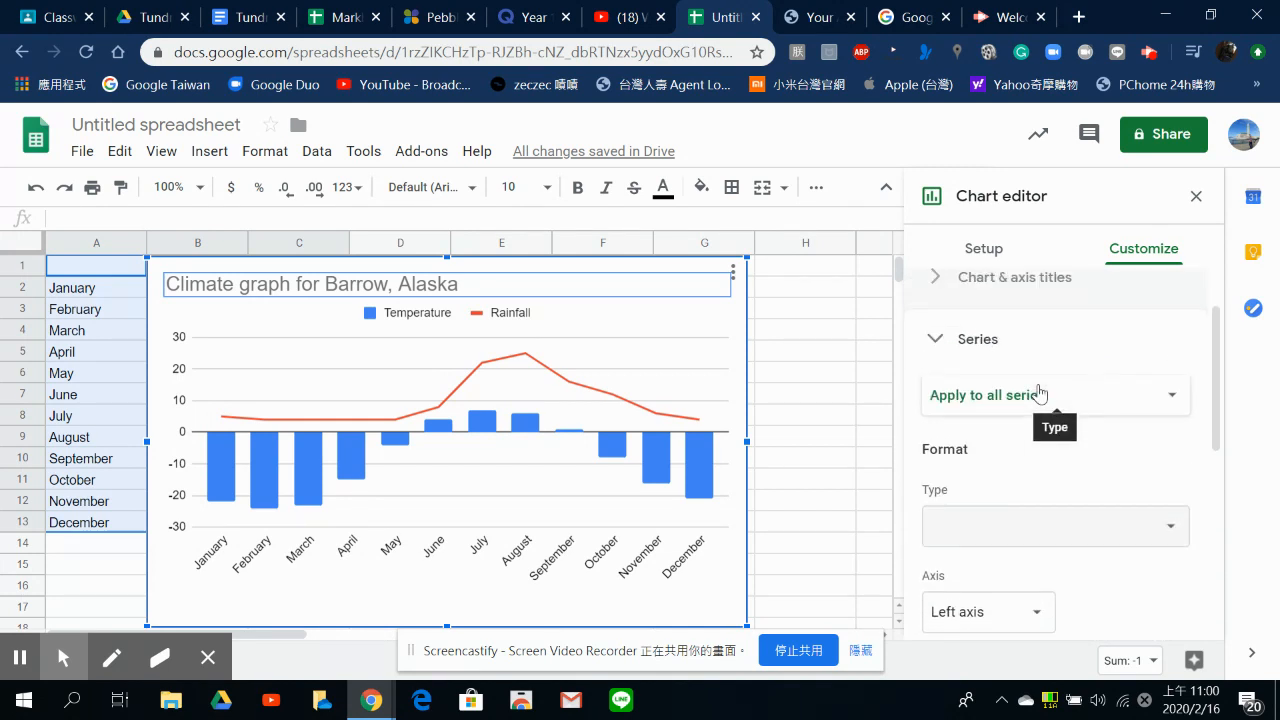
Check the axis choices for all series and keep Left axis selected
scroll(1026, 468, down, 5)
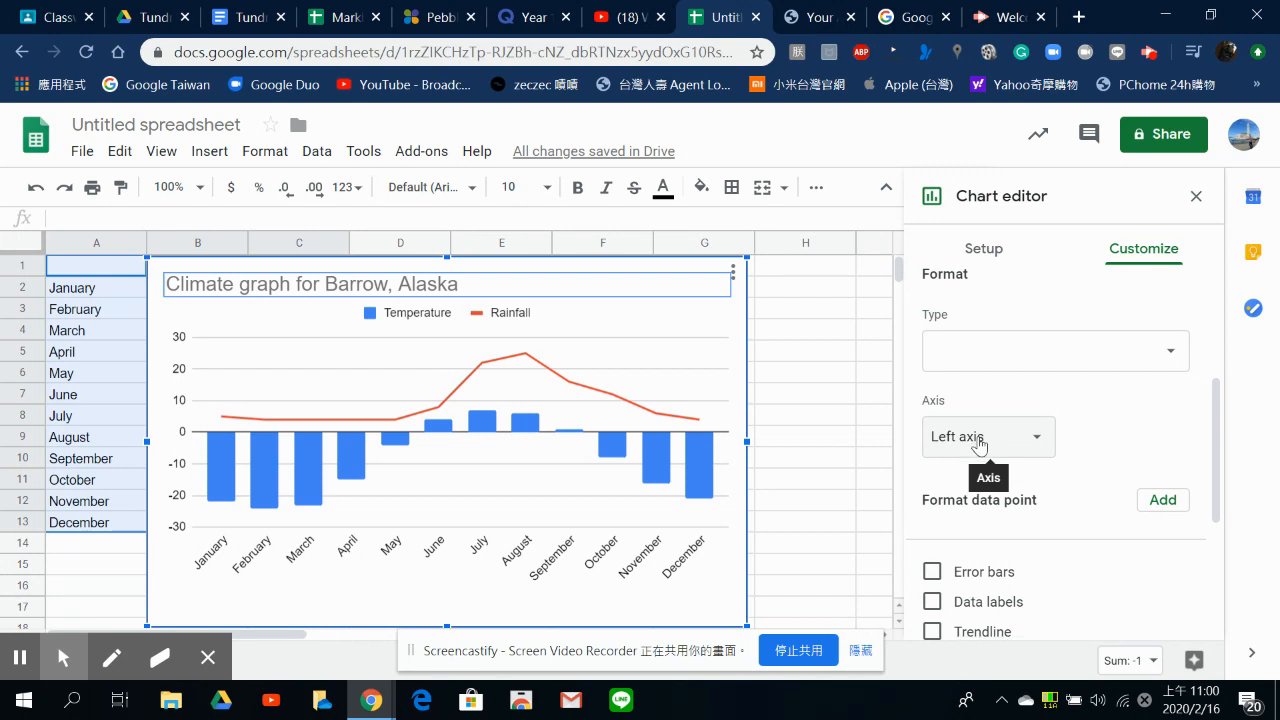
scroll(978, 446, down, 1)
click(1036, 412)
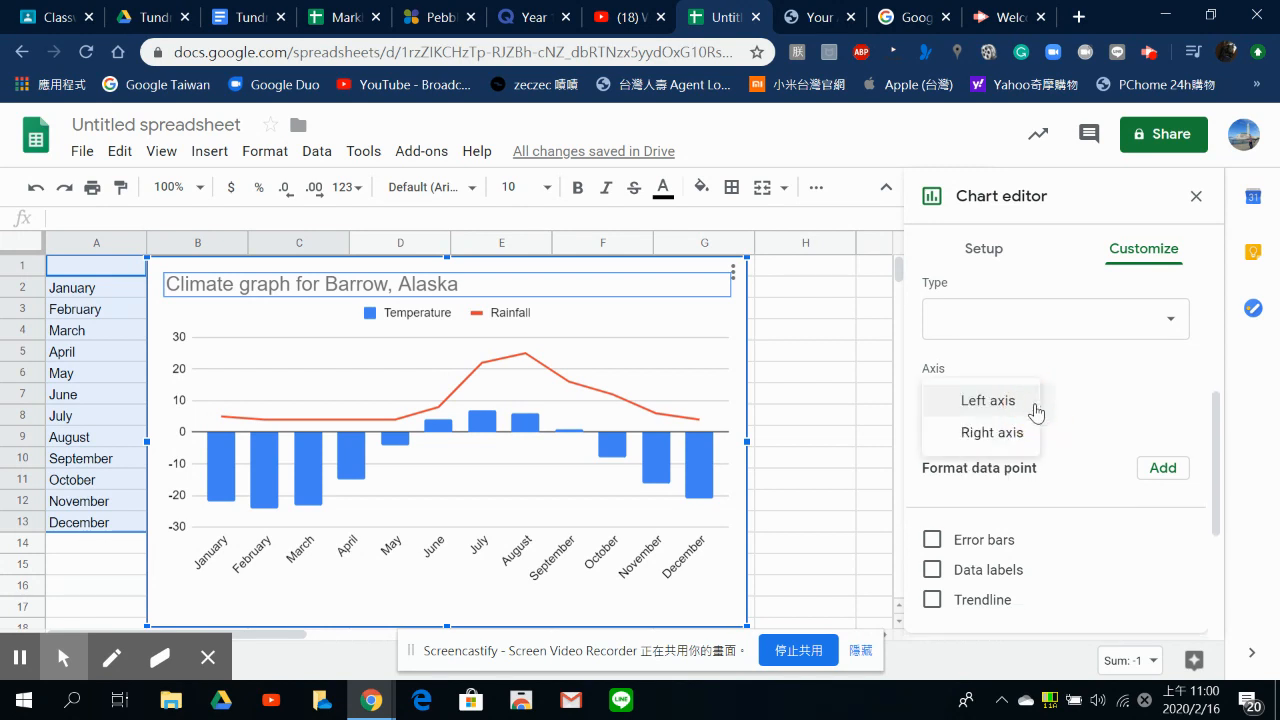
click(1034, 403)
scroll(1075, 451, down, 2)
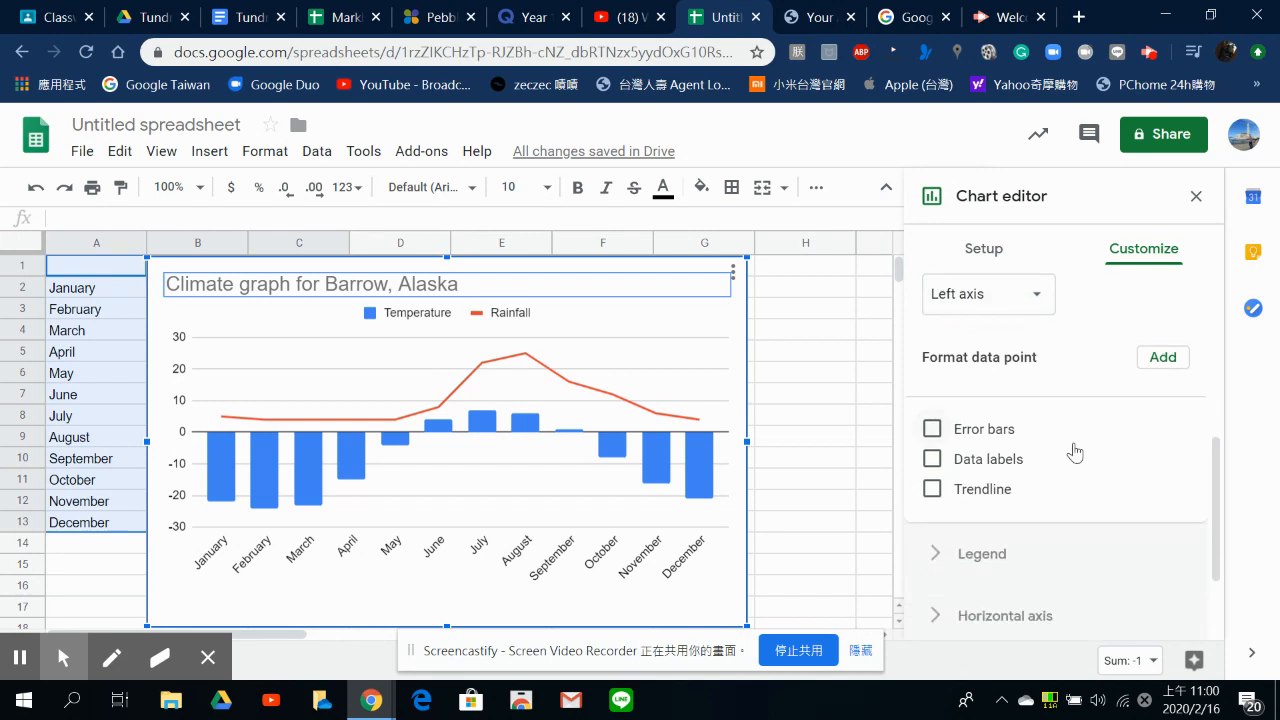
scroll(1075, 451, up, 1)
scroll(1075, 453, up, 1)
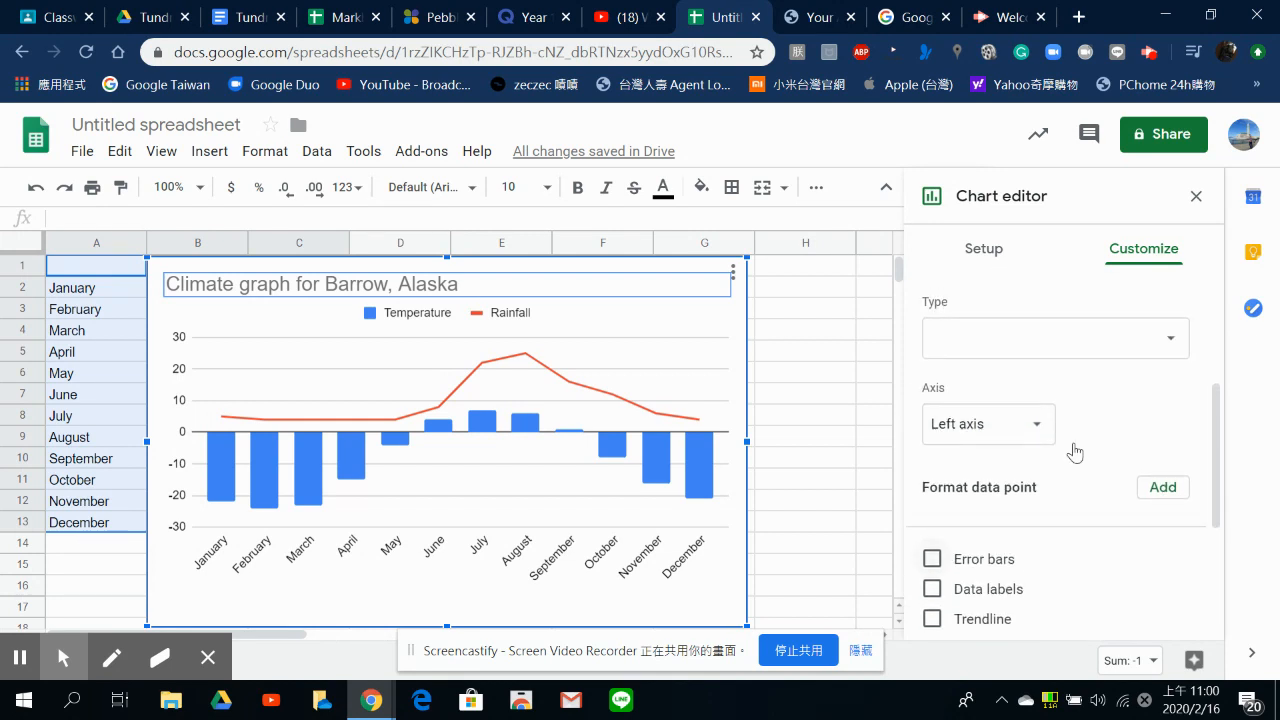
Format the Temperature series as a line and color it red
scroll(1075, 451, up, 1)
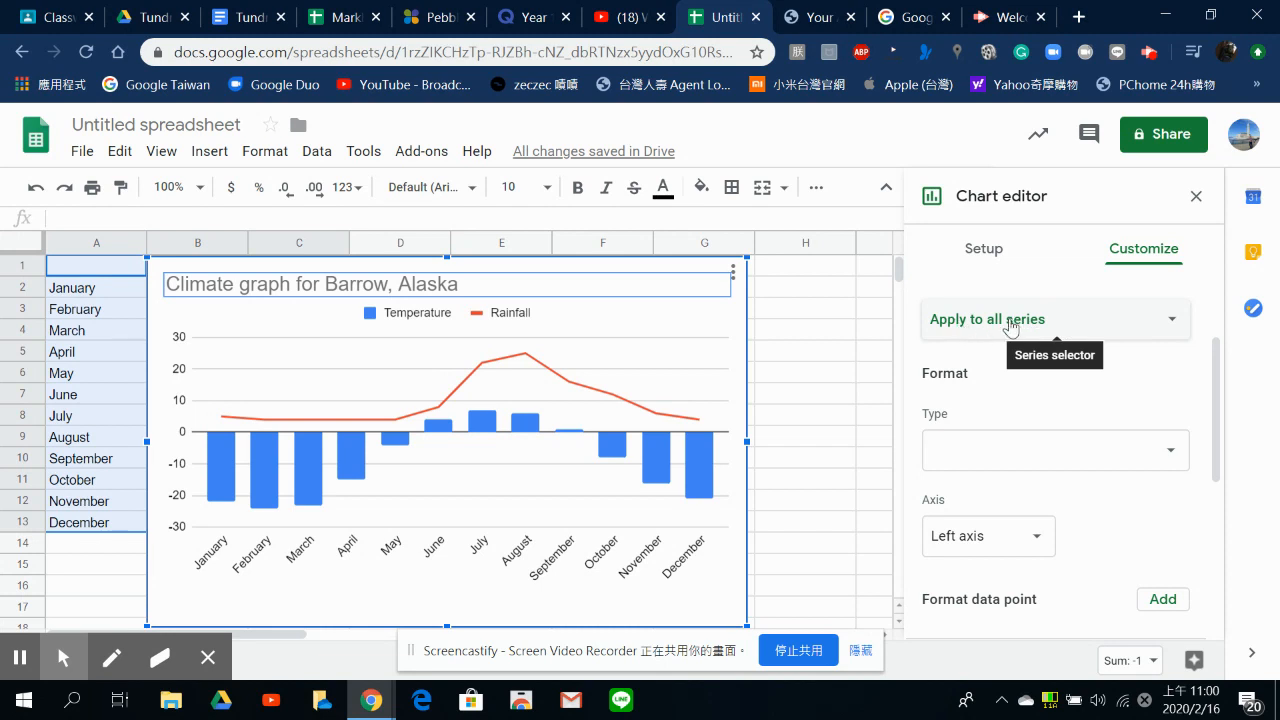
click(1165, 326)
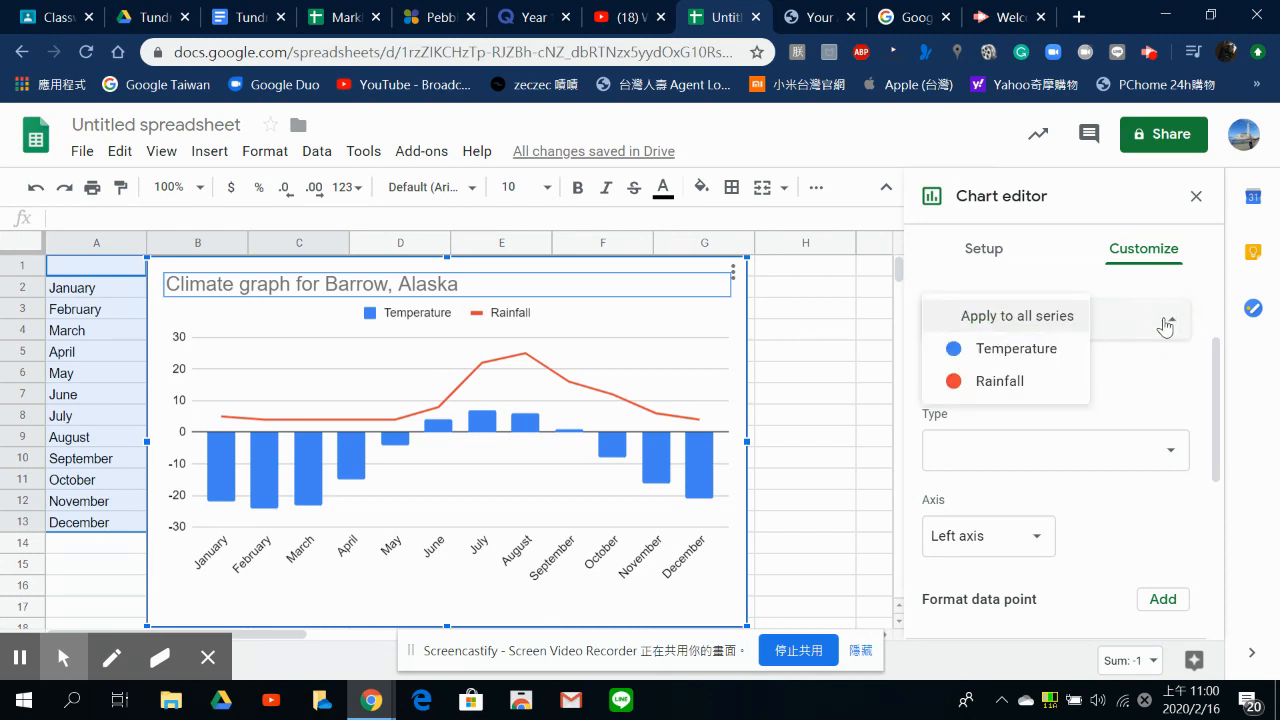
click(1042, 349)
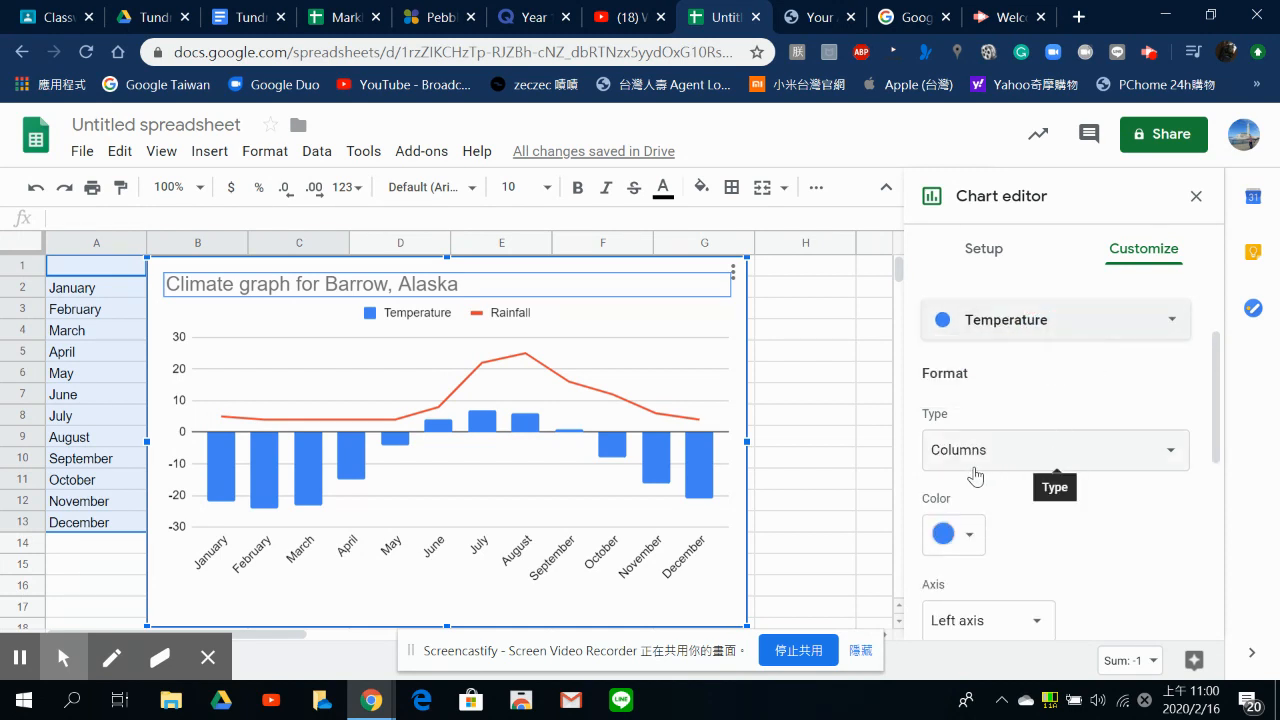
click(1167, 453)
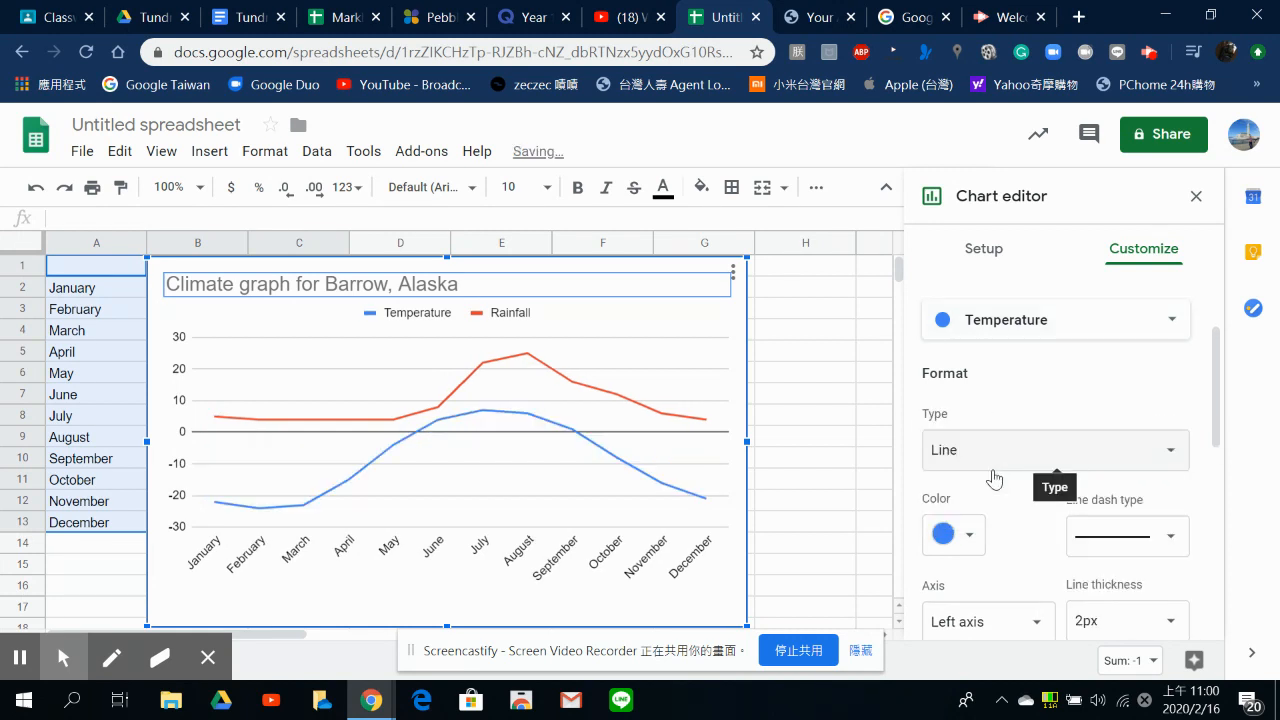
click(966, 540)
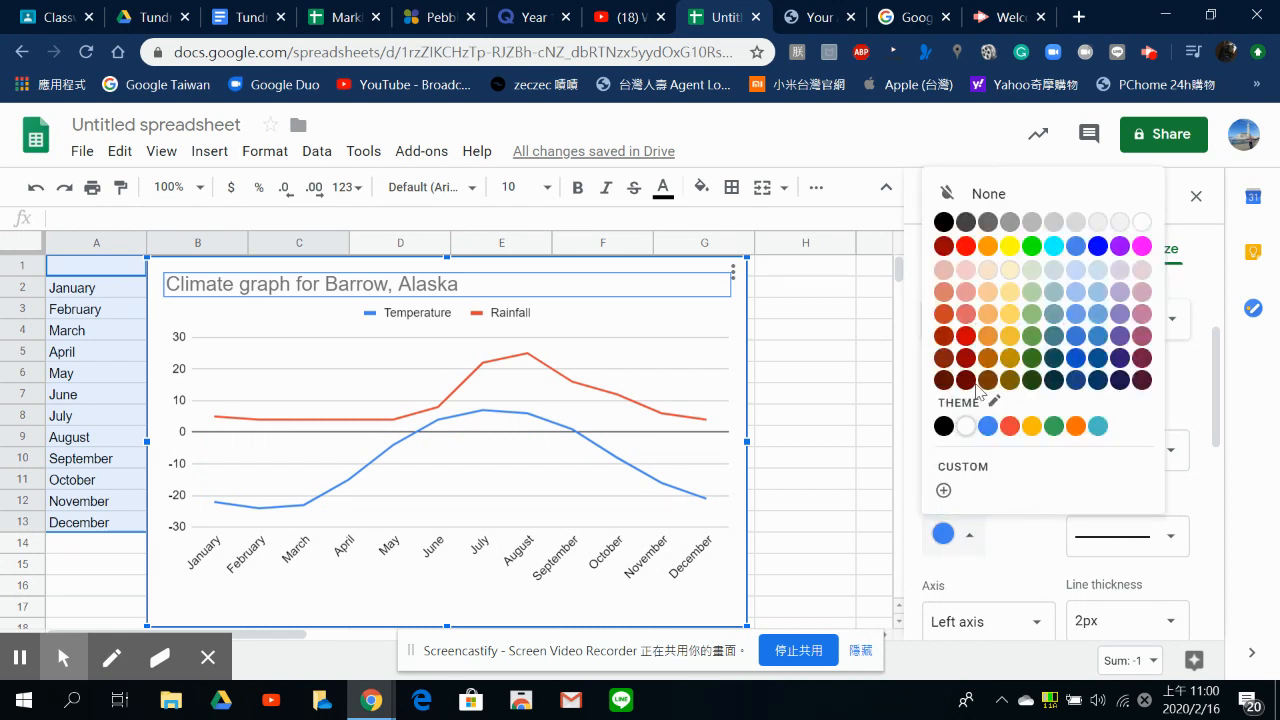
click(963, 250)
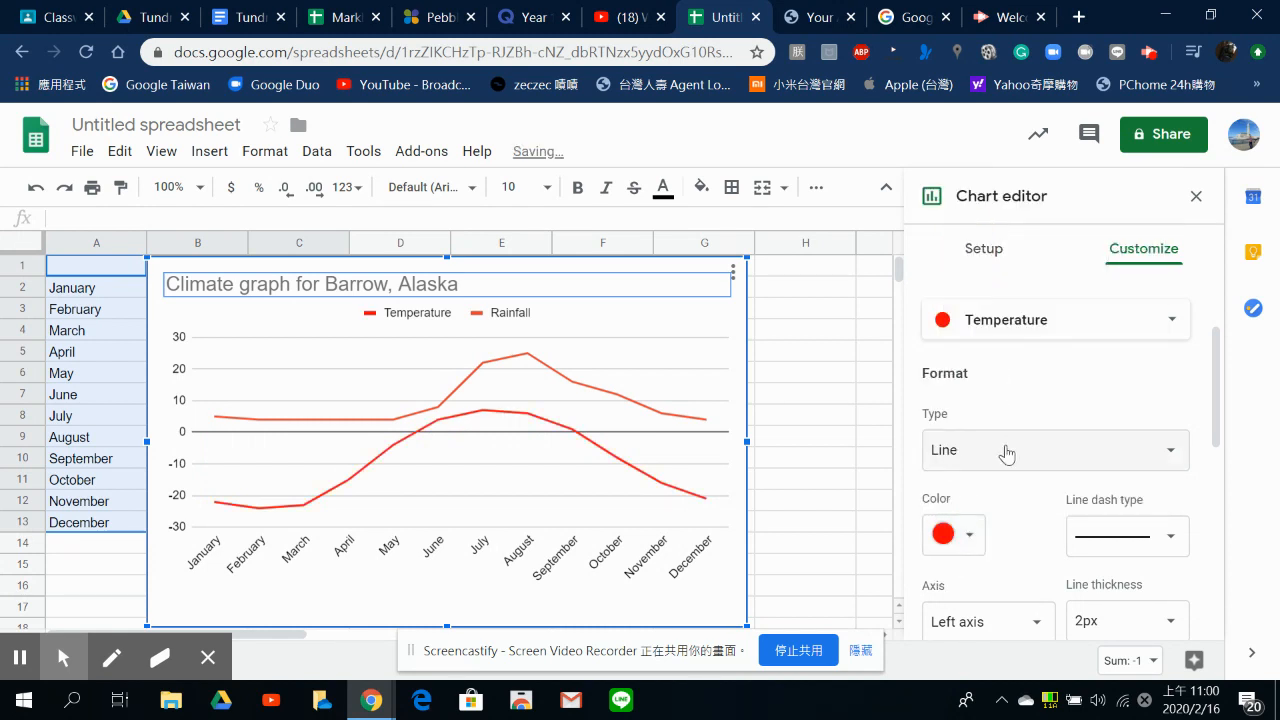
Select the Rainfall series and set its type to Columns
scroll(1019, 459, down, 1)
scroll(1020, 459, down, 1)
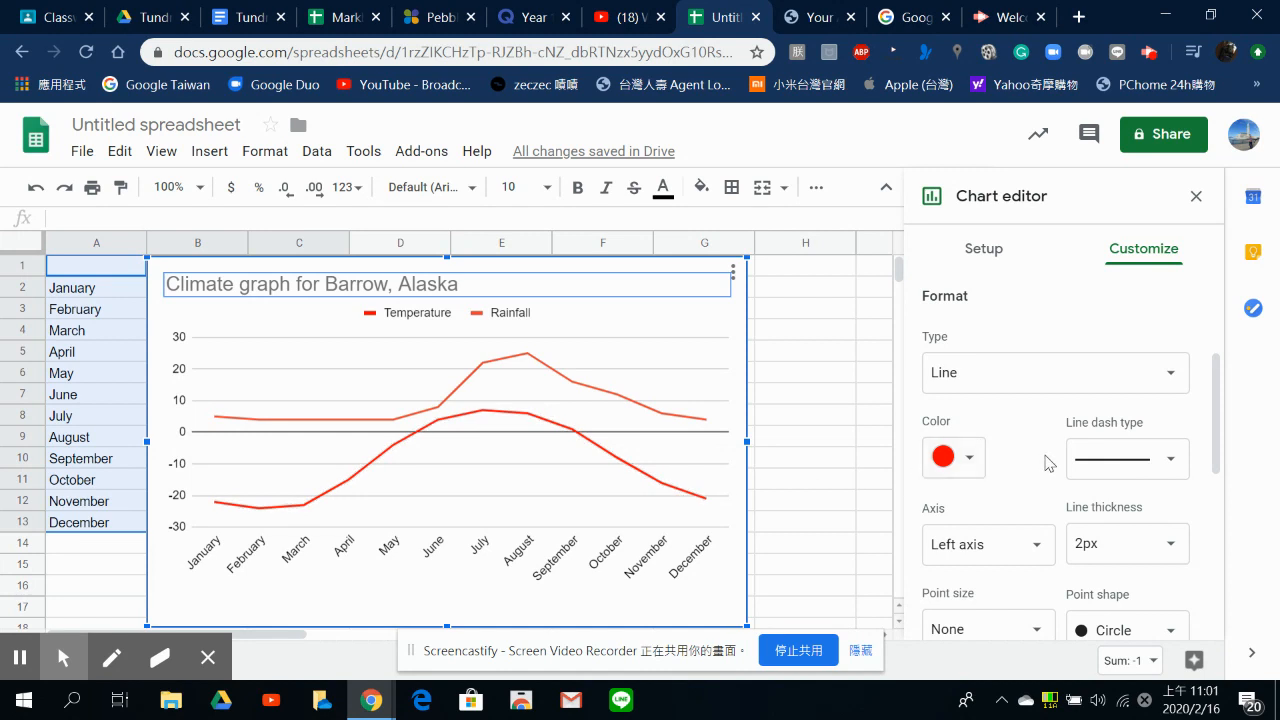
scroll(1048, 463, down, 2)
scroll(1048, 463, up, 2)
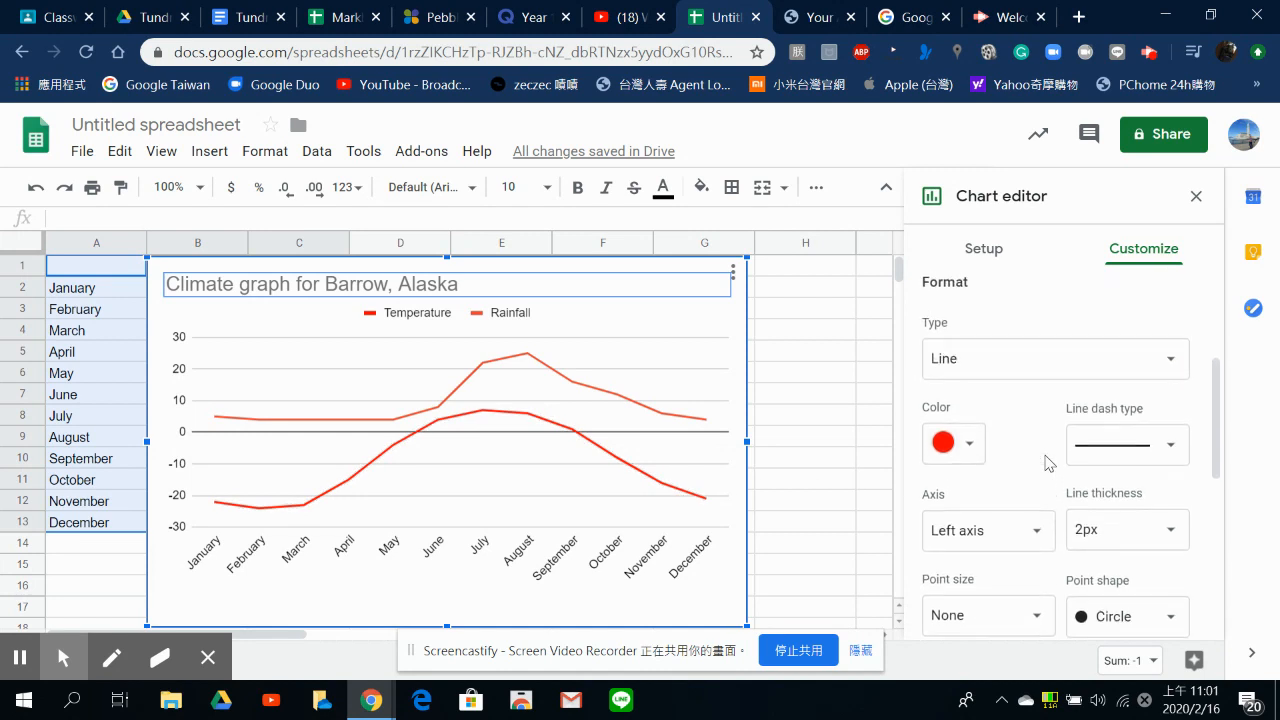
scroll(1046, 462, up, 1)
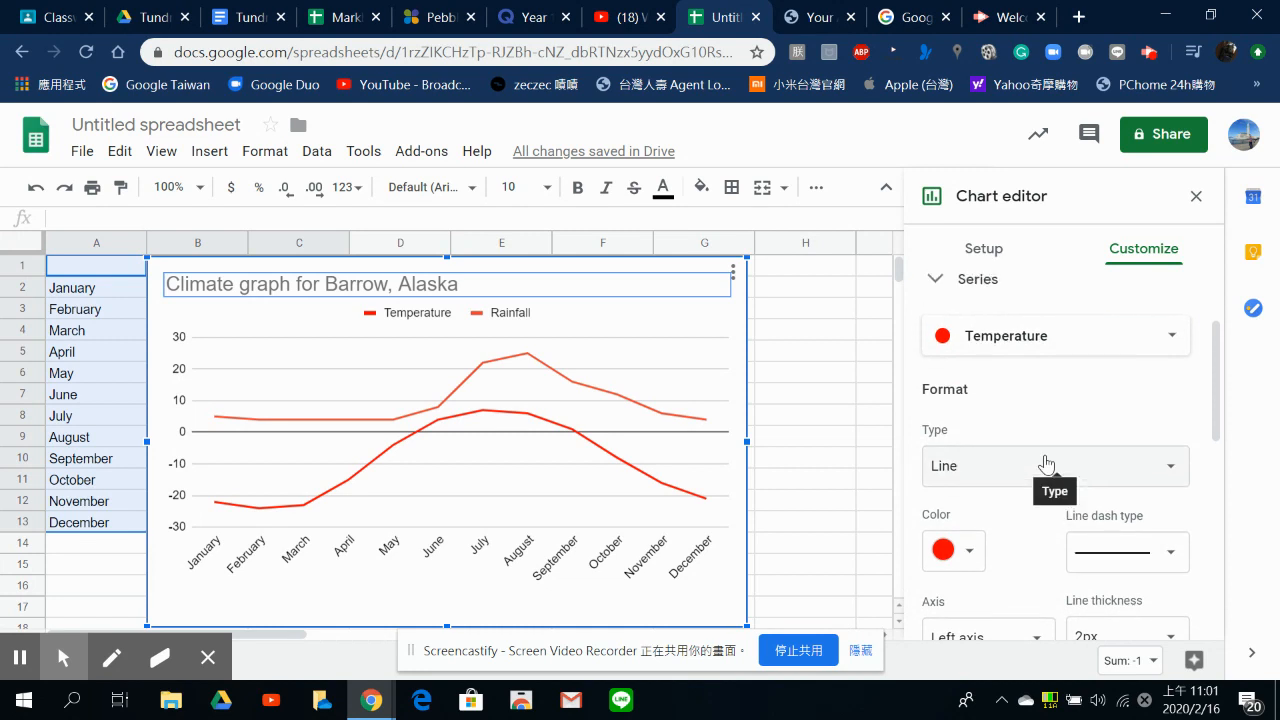
scroll(1047, 463, up, 1)
click(1068, 386)
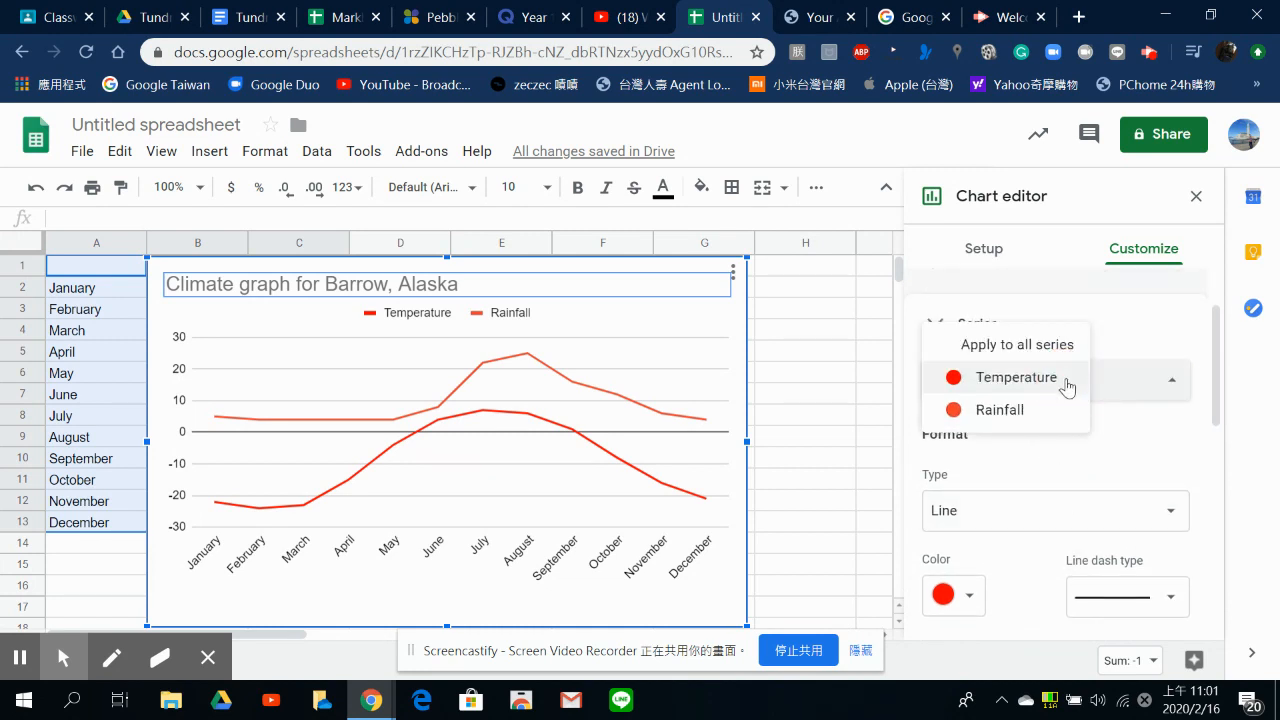
click(1046, 404)
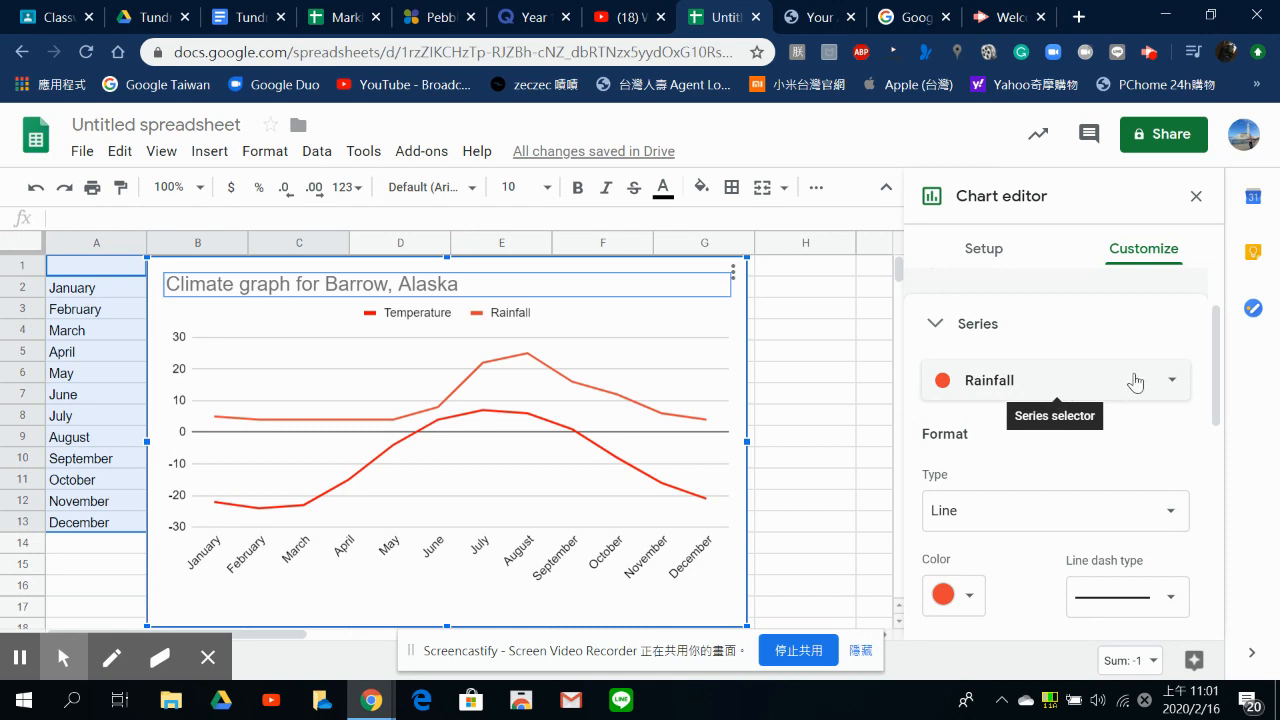
scroll(977, 512, down, 1)
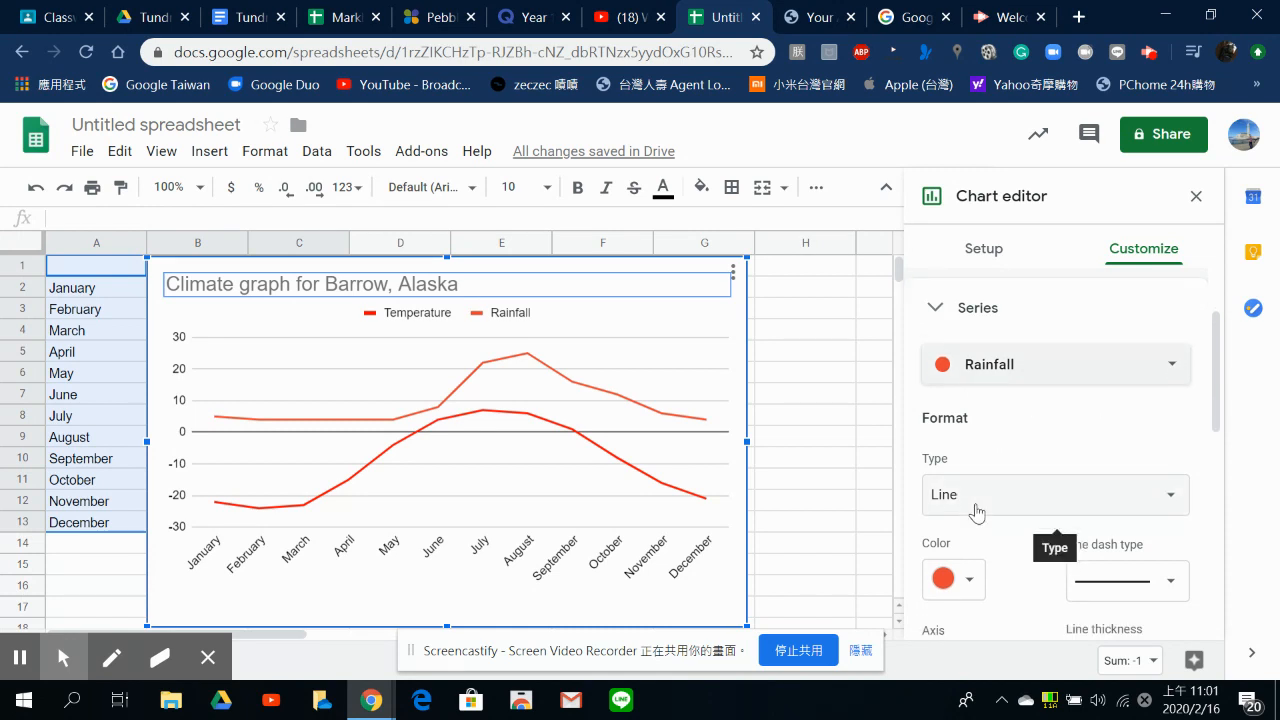
scroll(977, 512, down, 1)
click(985, 411)
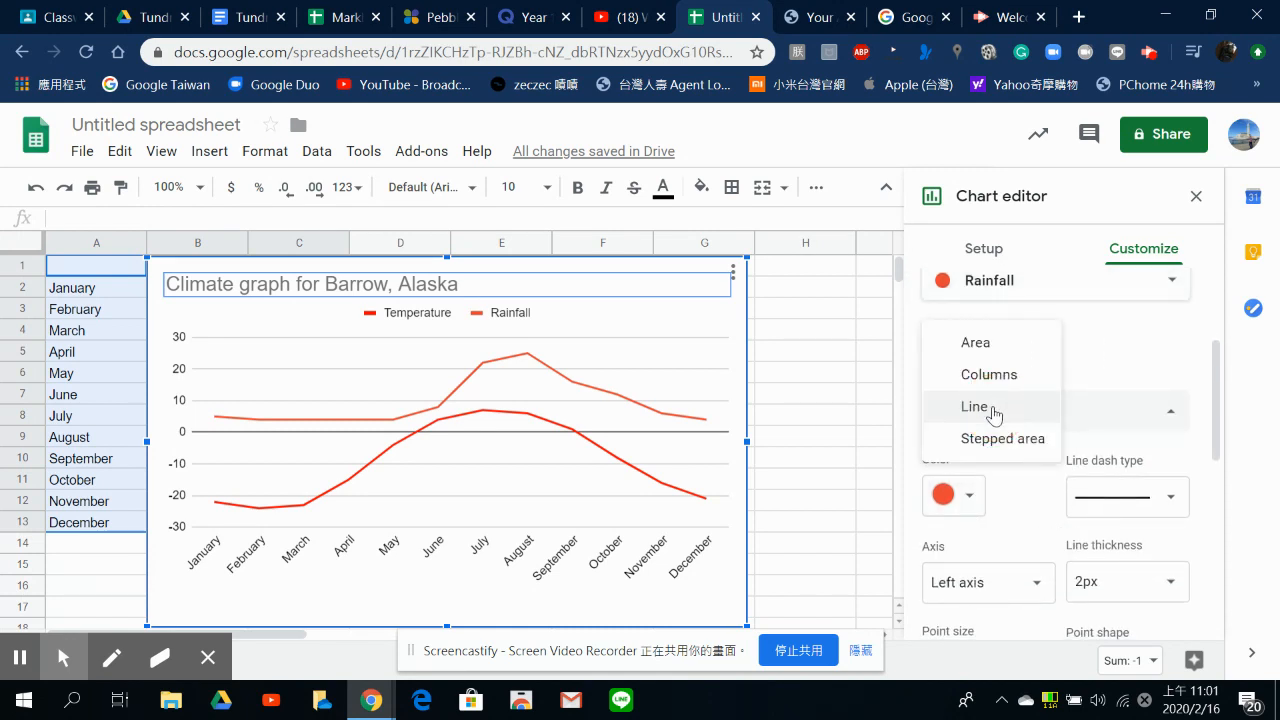
click(990, 377)
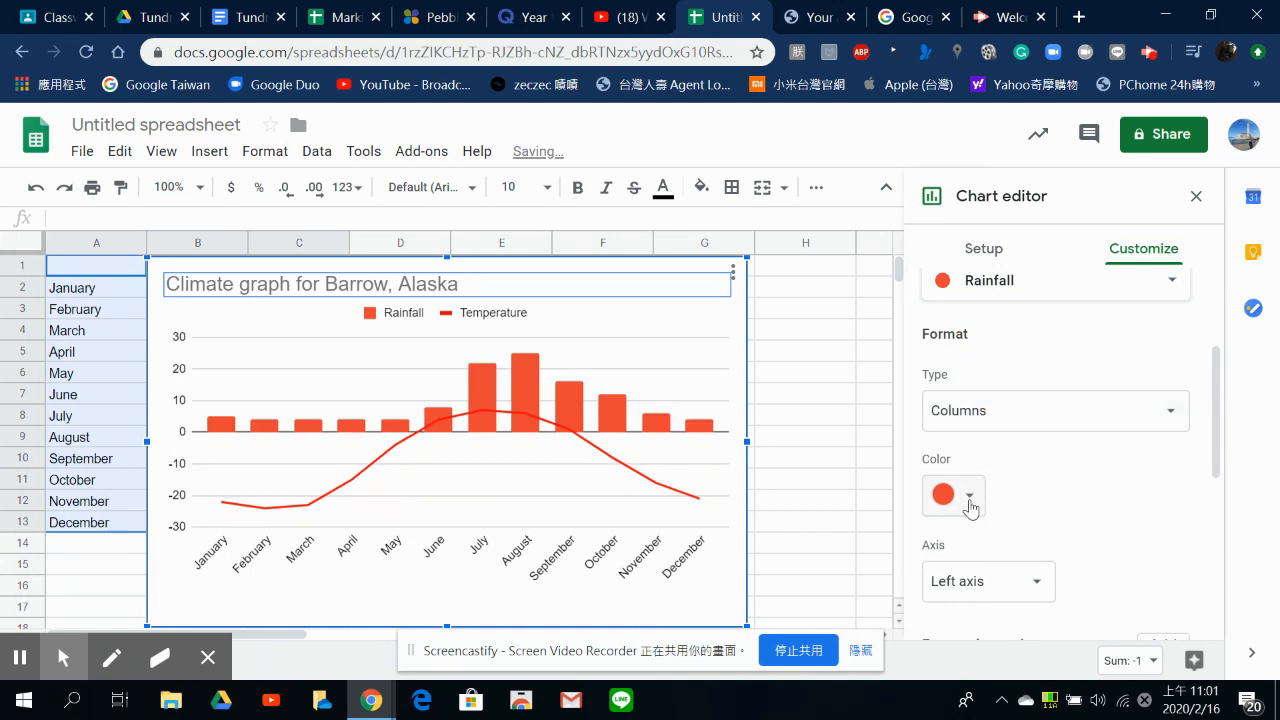
Color the Rainfall columns blue and assign the series to the Right axis
click(969, 500)
click(985, 385)
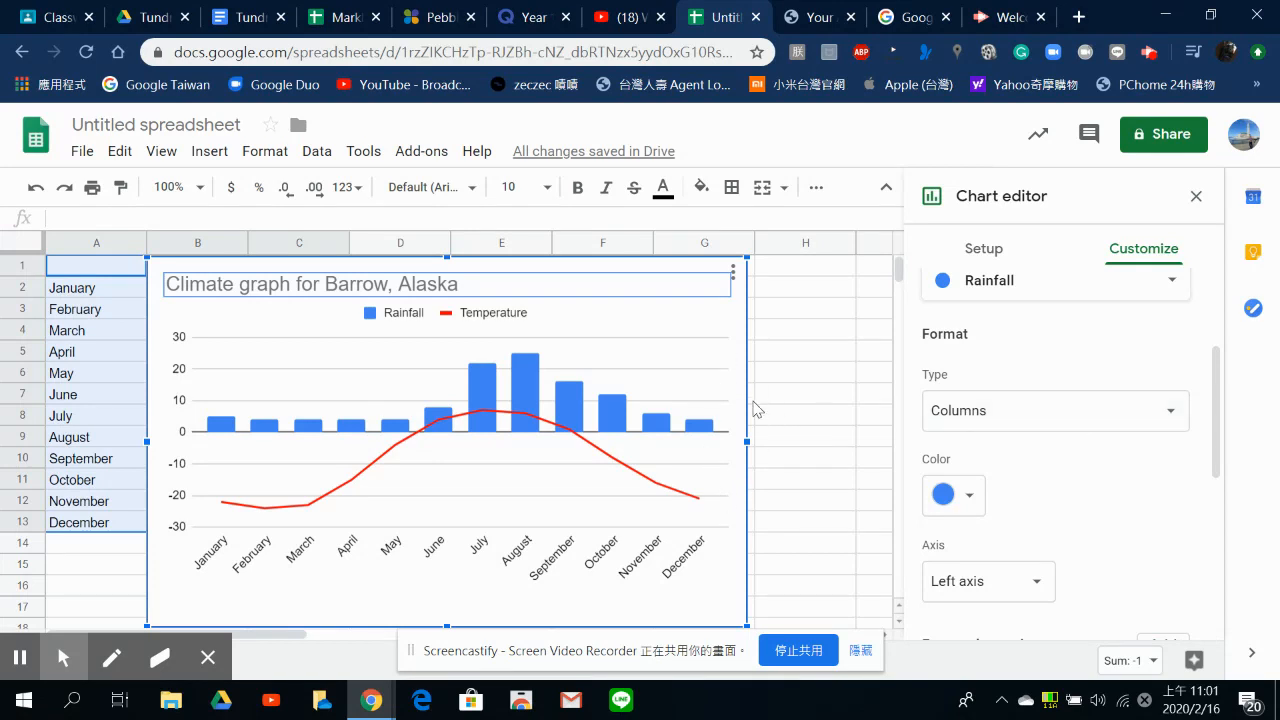
scroll(1050, 432, down, 1)
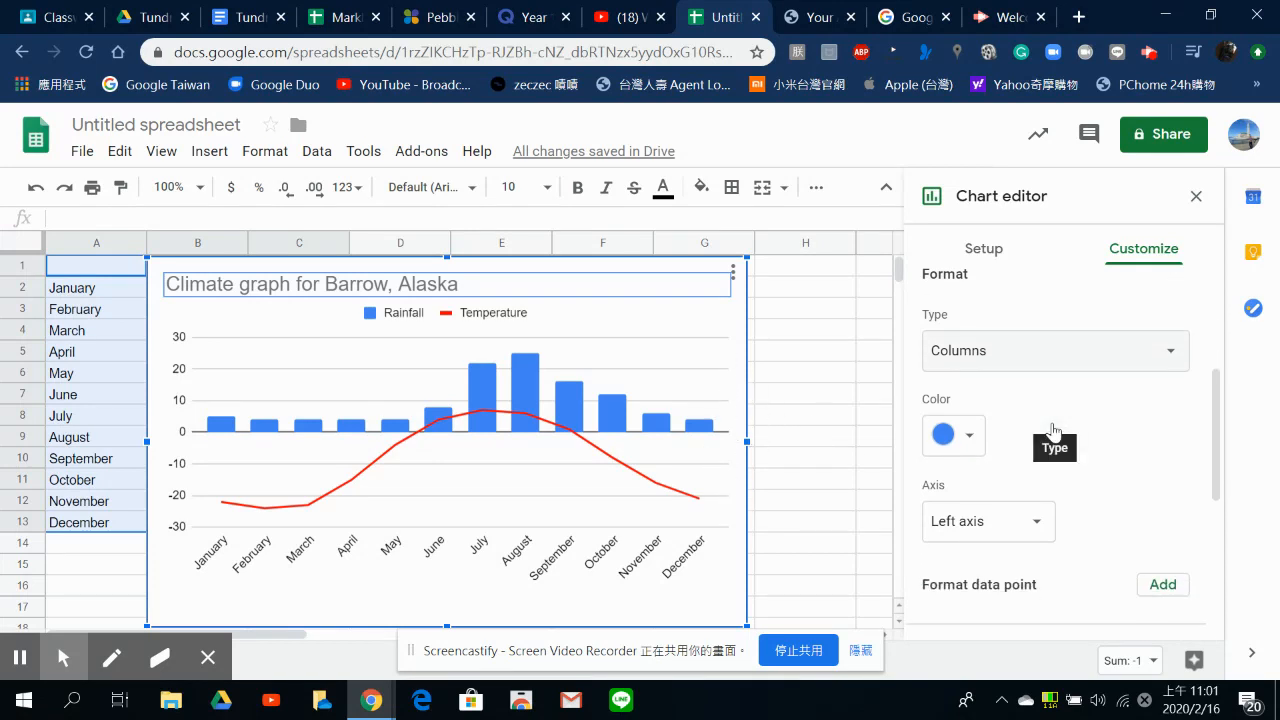
click(1040, 528)
click(1036, 541)
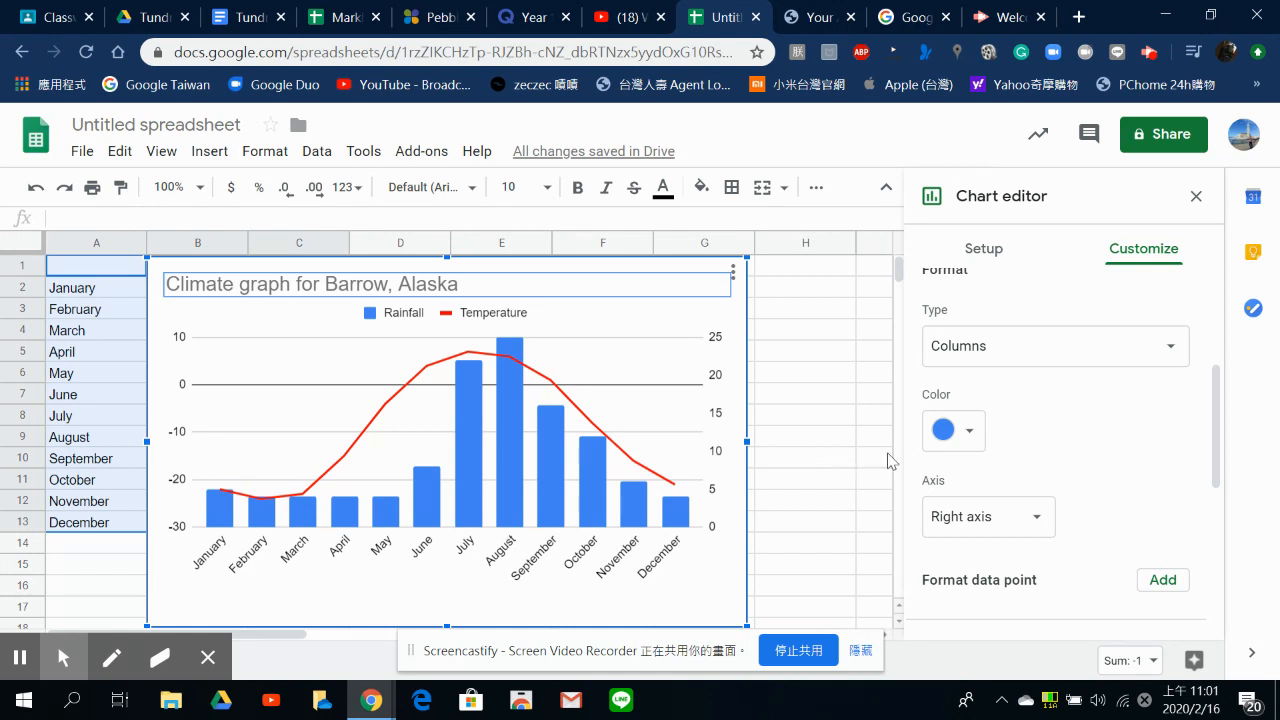
Open the chart and axis title settings and choose the vertical axis title for editing
scroll(965, 505, down, 1)
scroll(965, 497, down, 2)
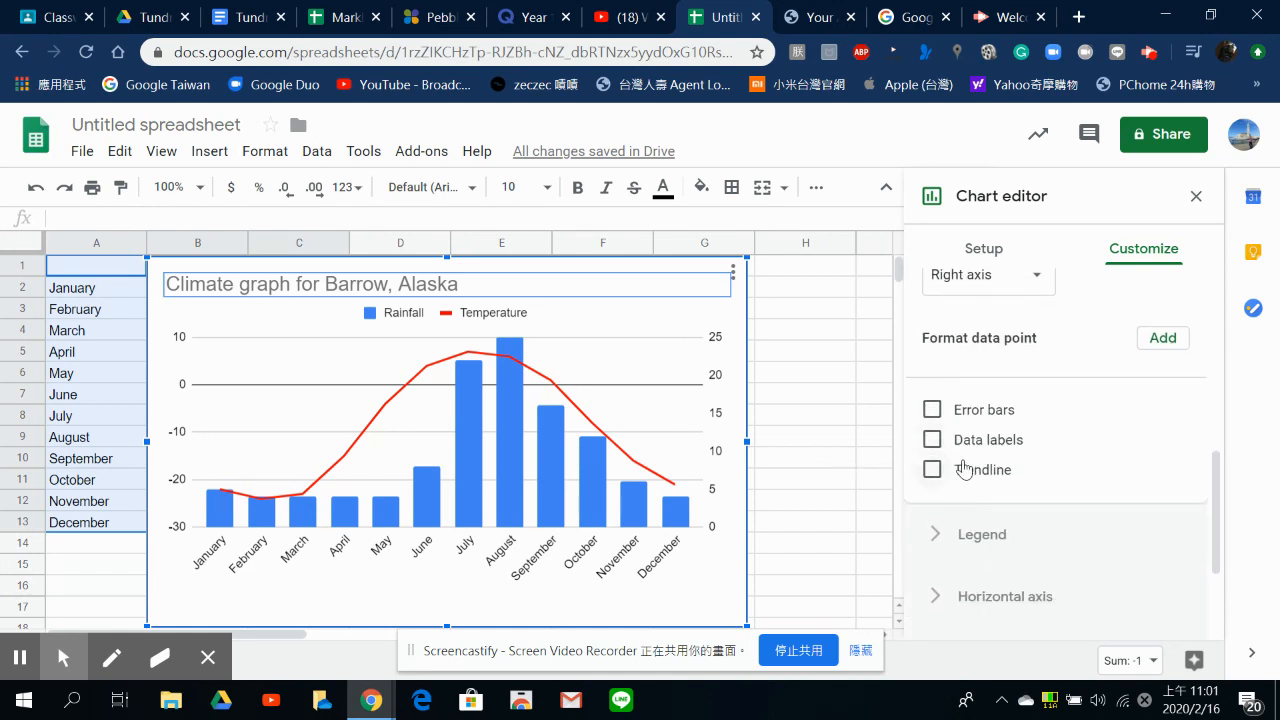
scroll(965, 465, up, 4)
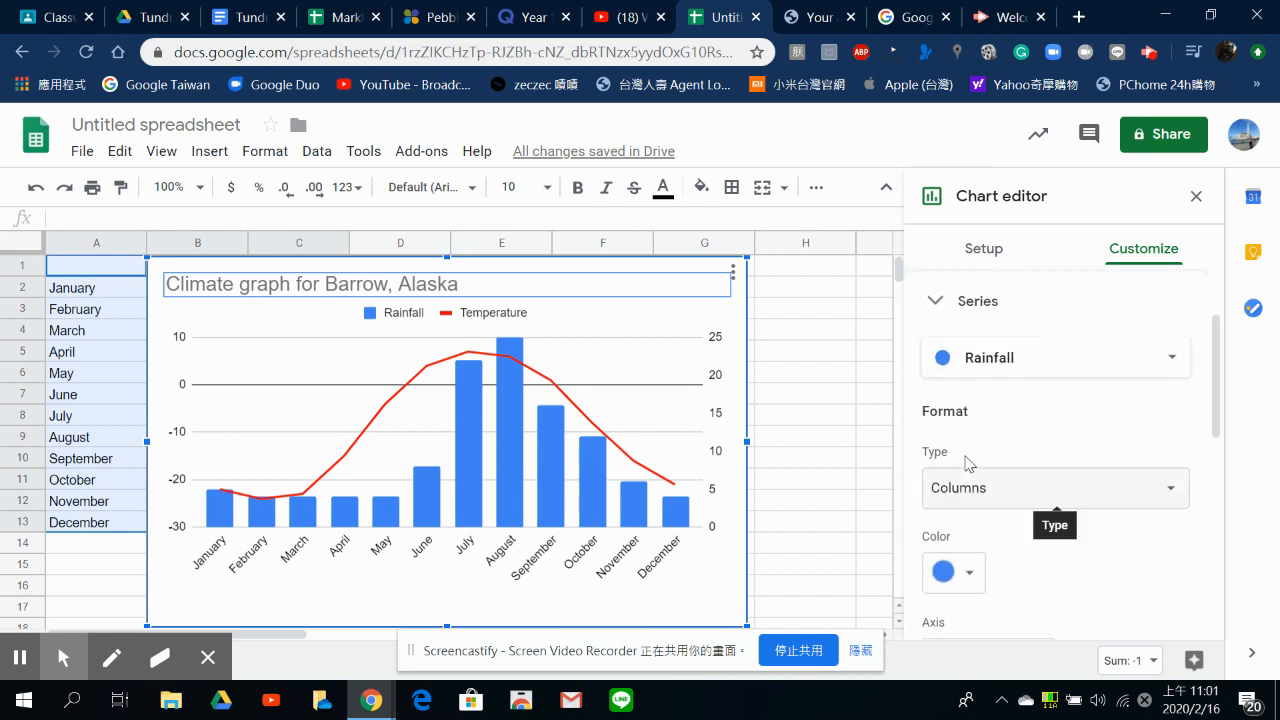
scroll(965, 462, up, 1)
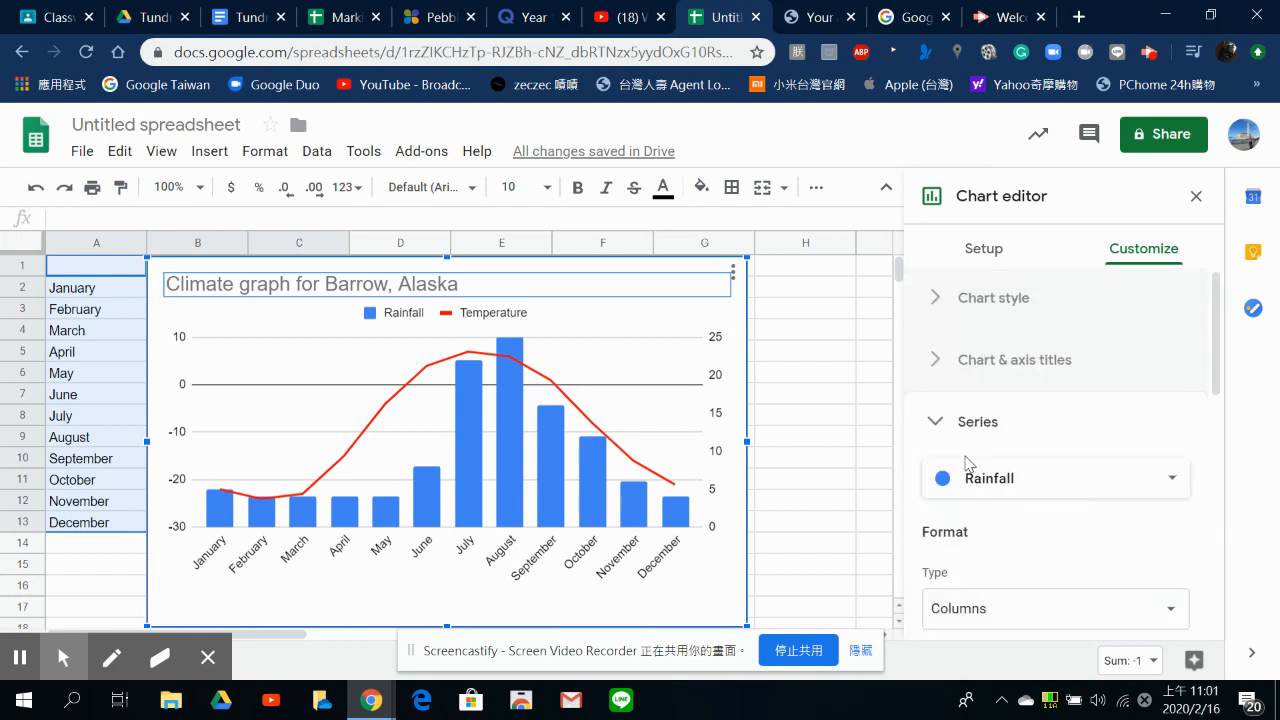
click(1015, 363)
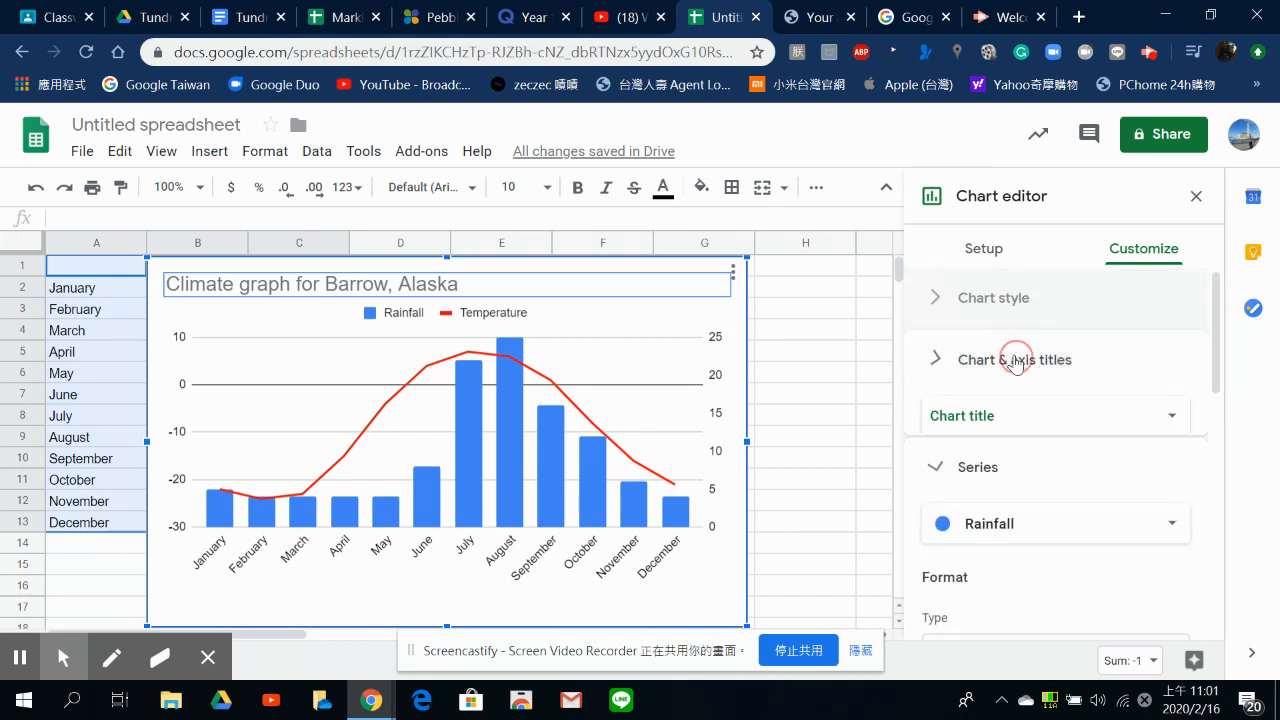
scroll(1045, 480, down, 1)
scroll(1044, 492, down, 1)
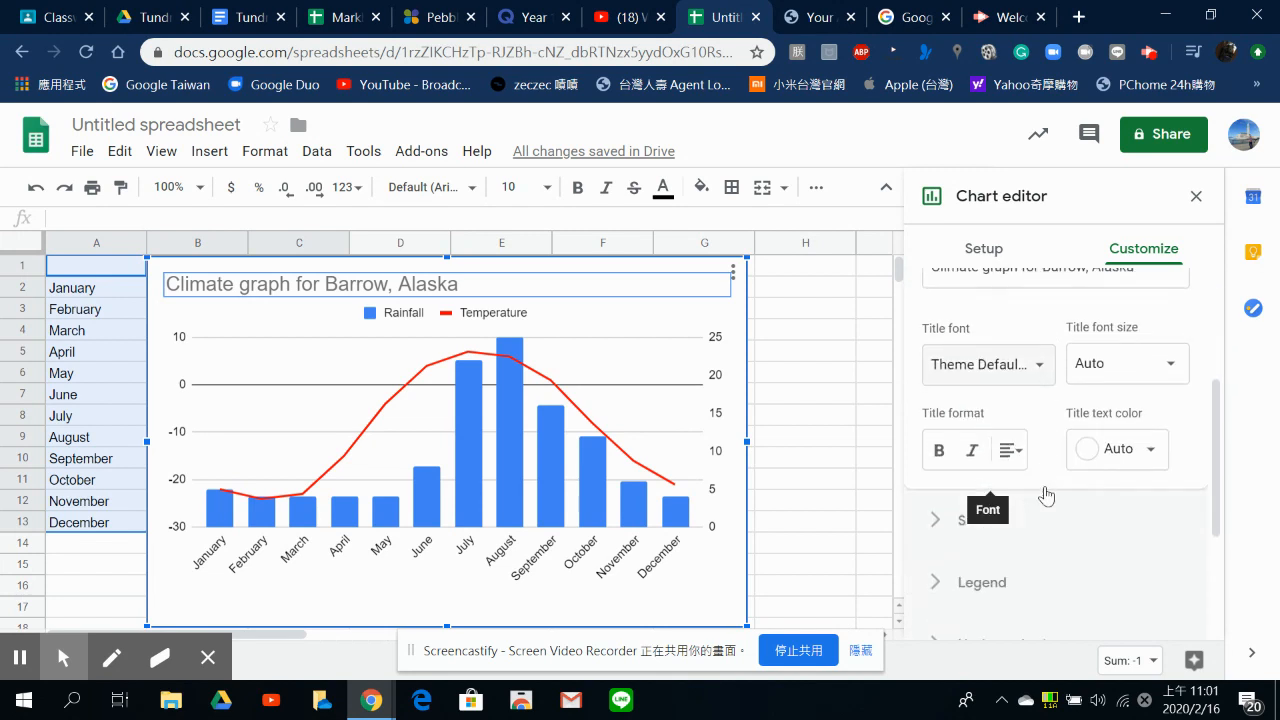
scroll(1050, 470, up, 2)
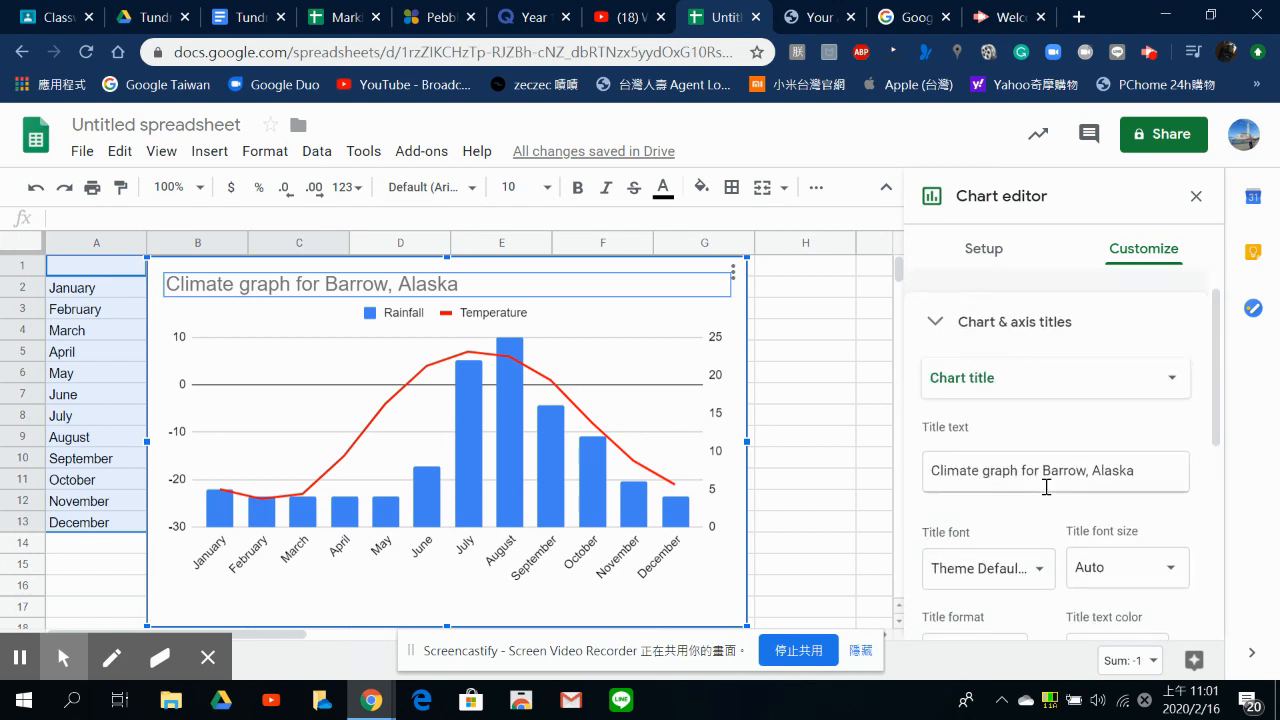
click(1070, 390)
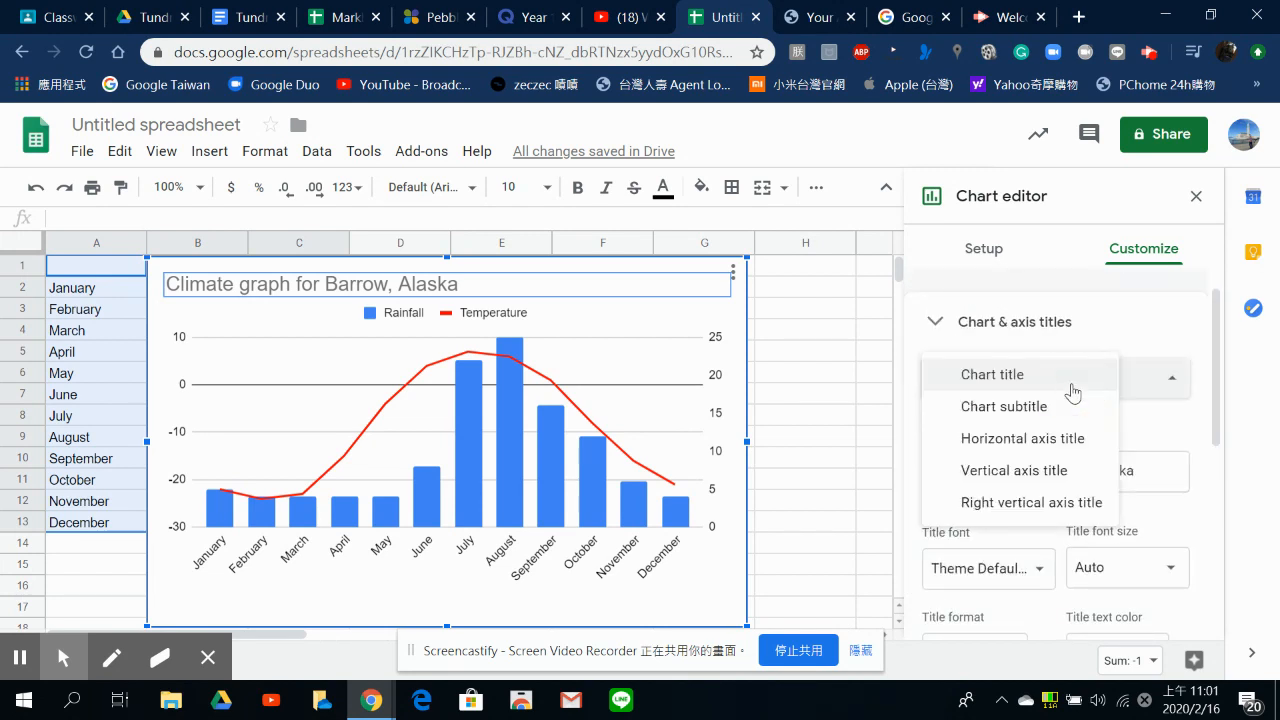
click(1033, 474)
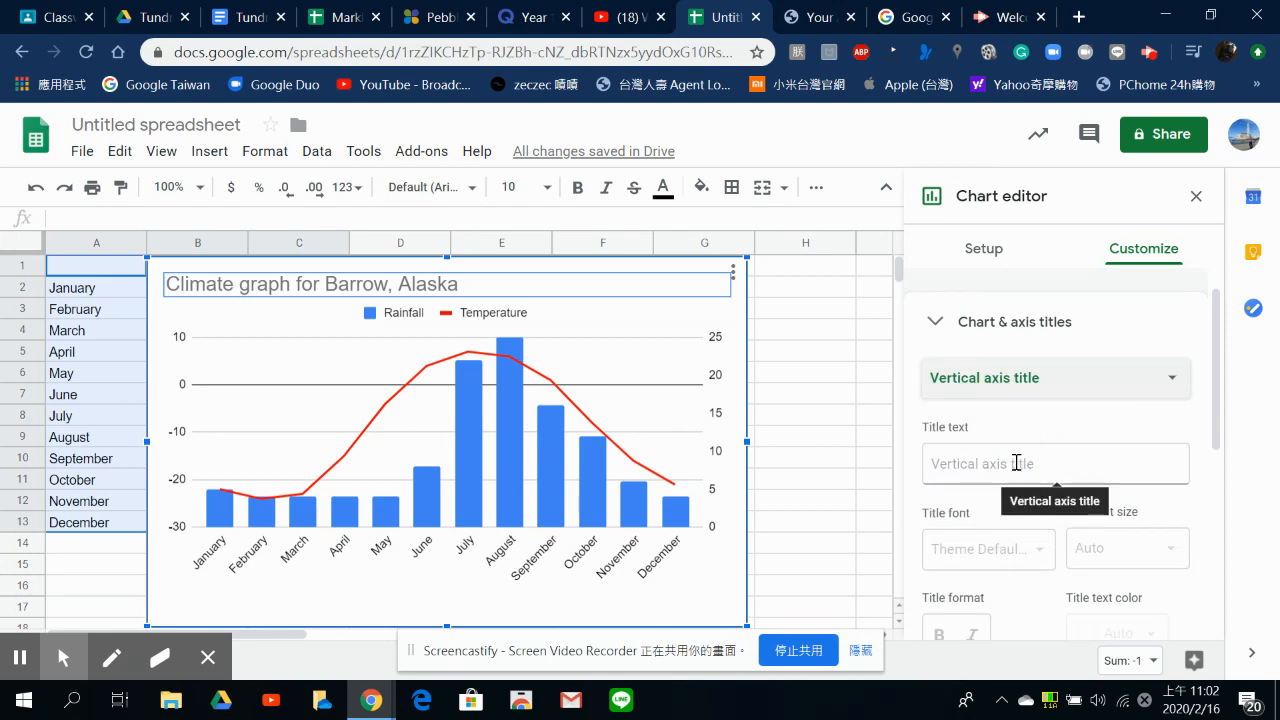
Set the vertical axis title text to "Temperature (degrees celcius)"
click(1016, 463)
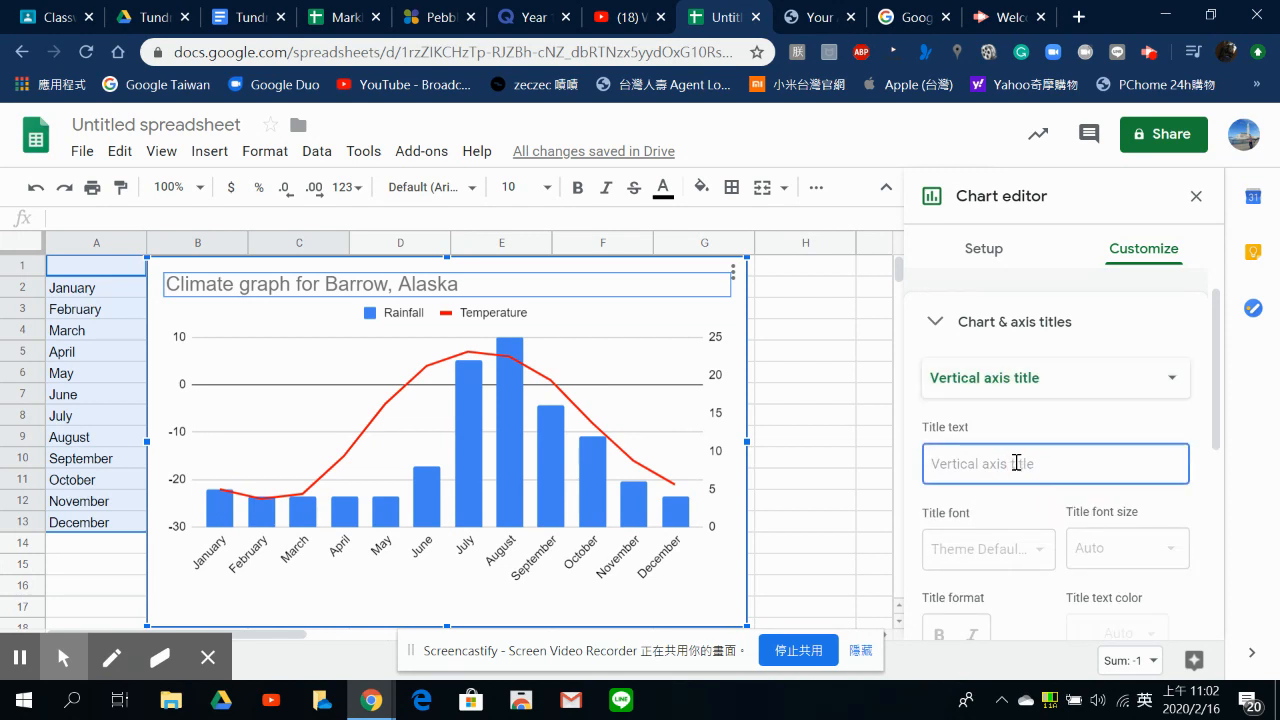
click(1152, 378)
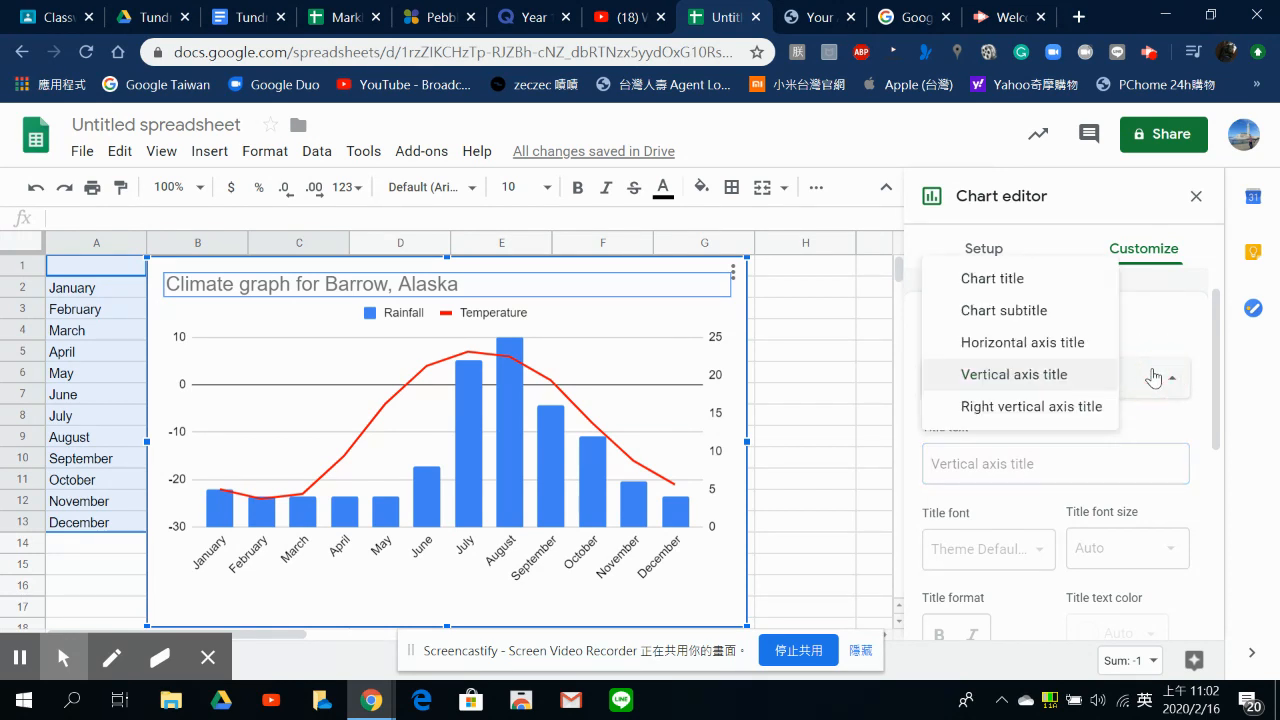
click(1052, 377)
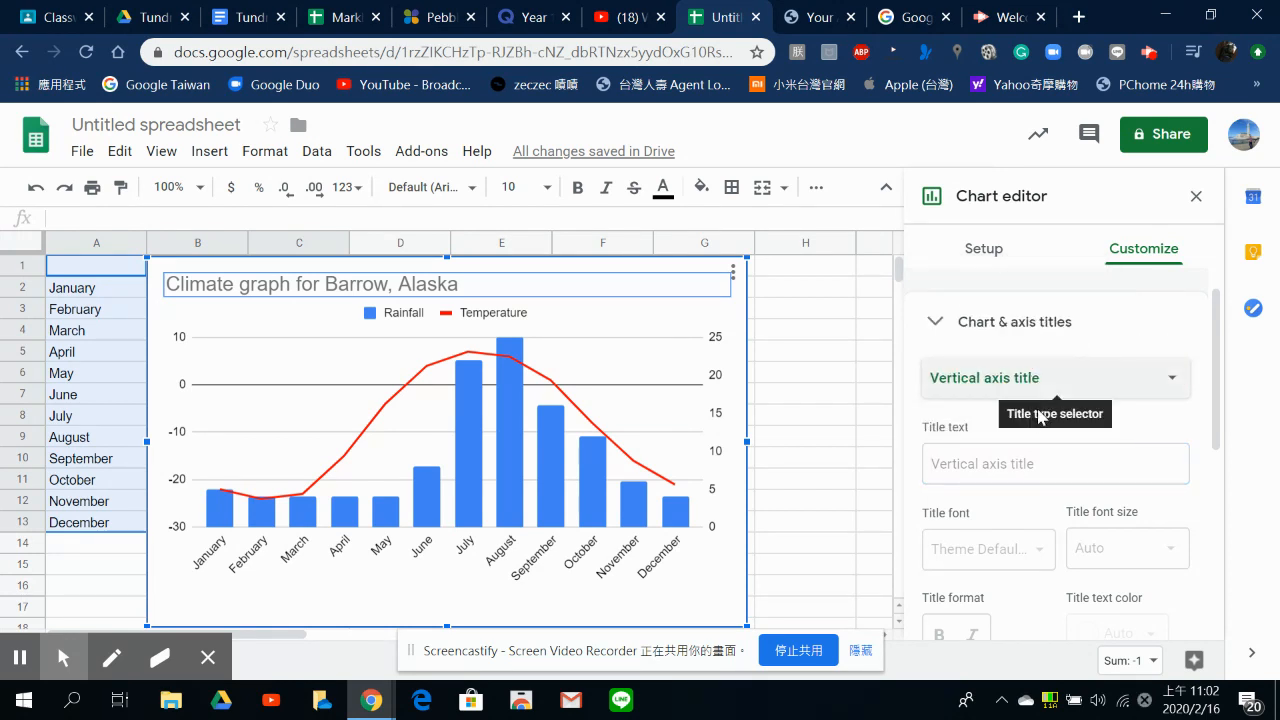
click(971, 463)
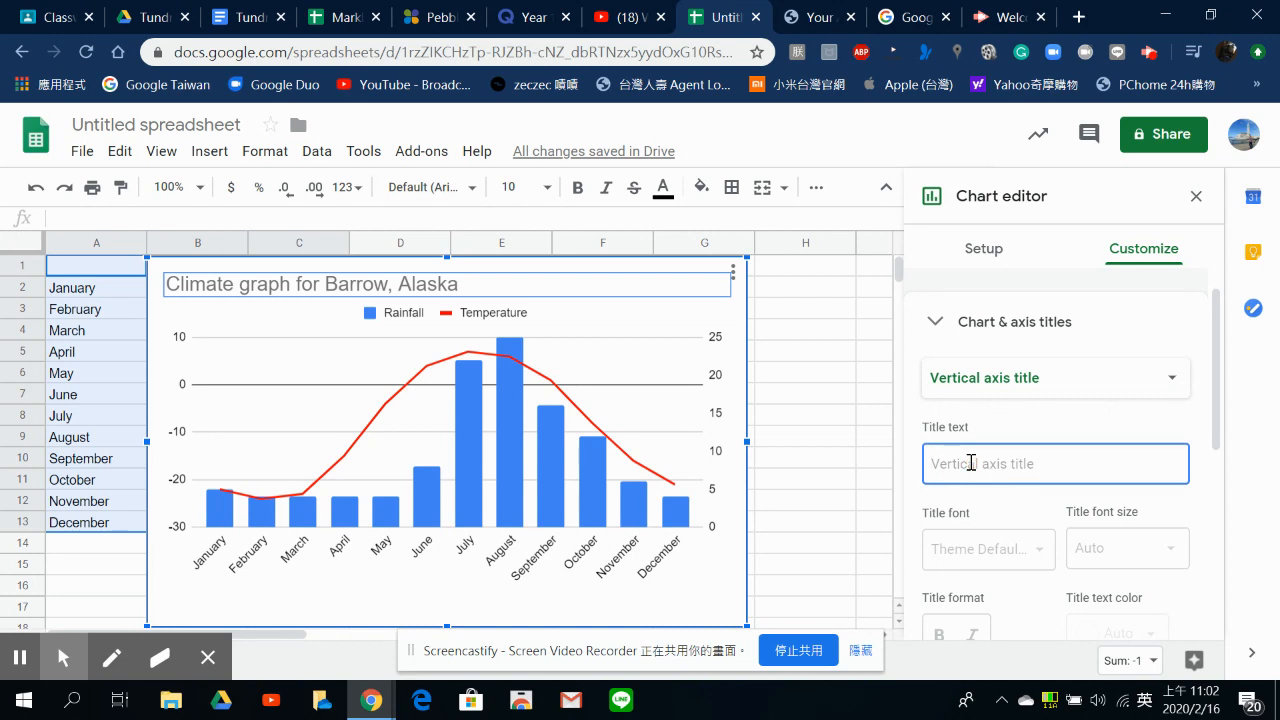
key(Caps_Lock)
text(T)
key(Caps_Lock)
text(emp)
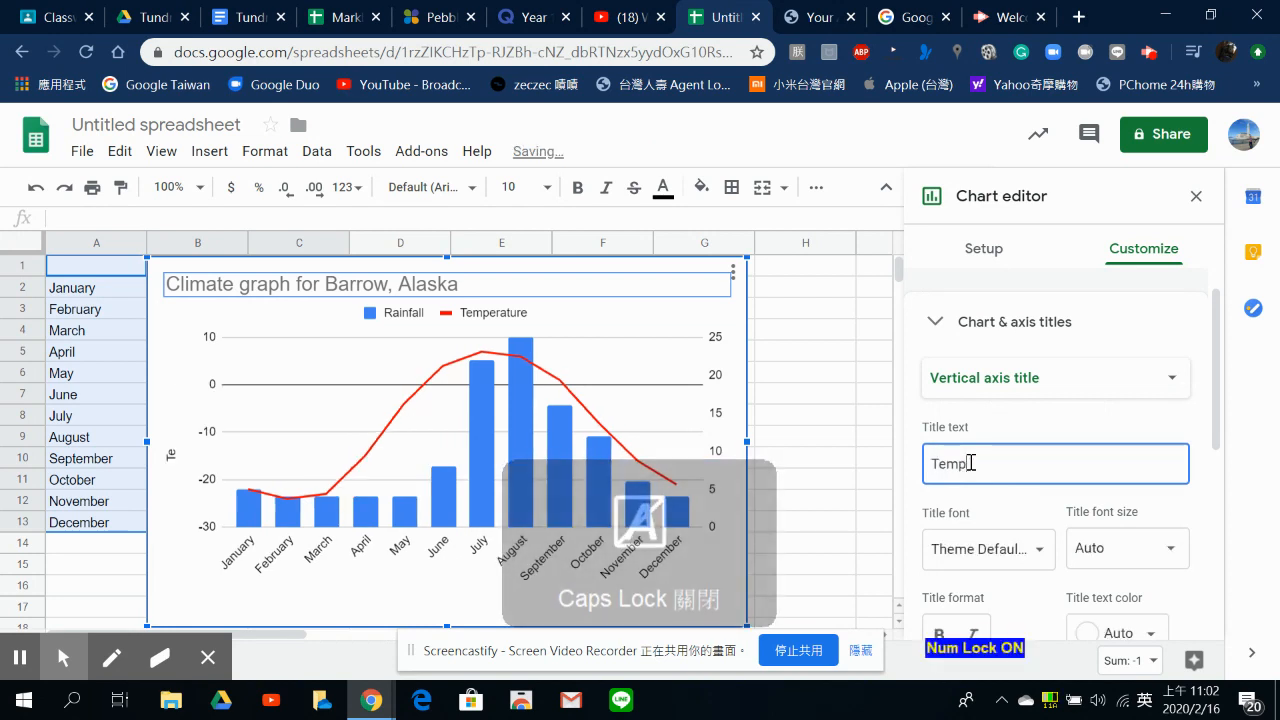
text(erature)
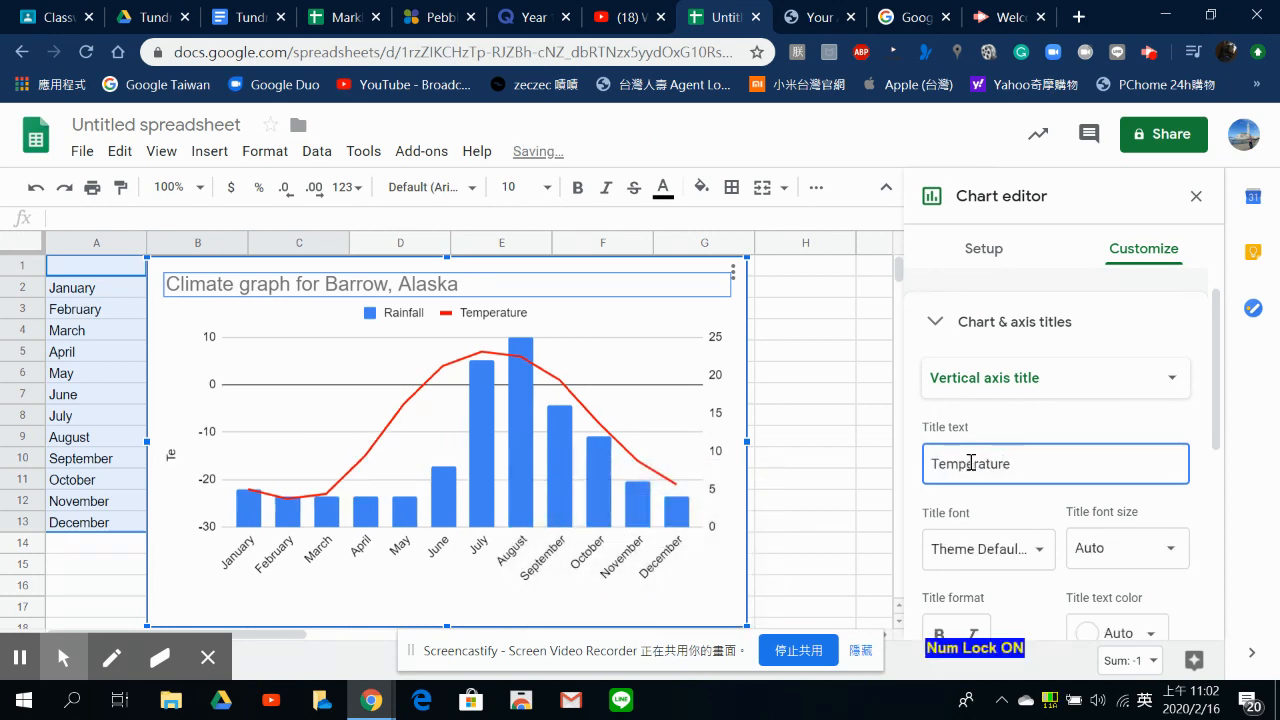
text( (dec)
key(BackSpace)
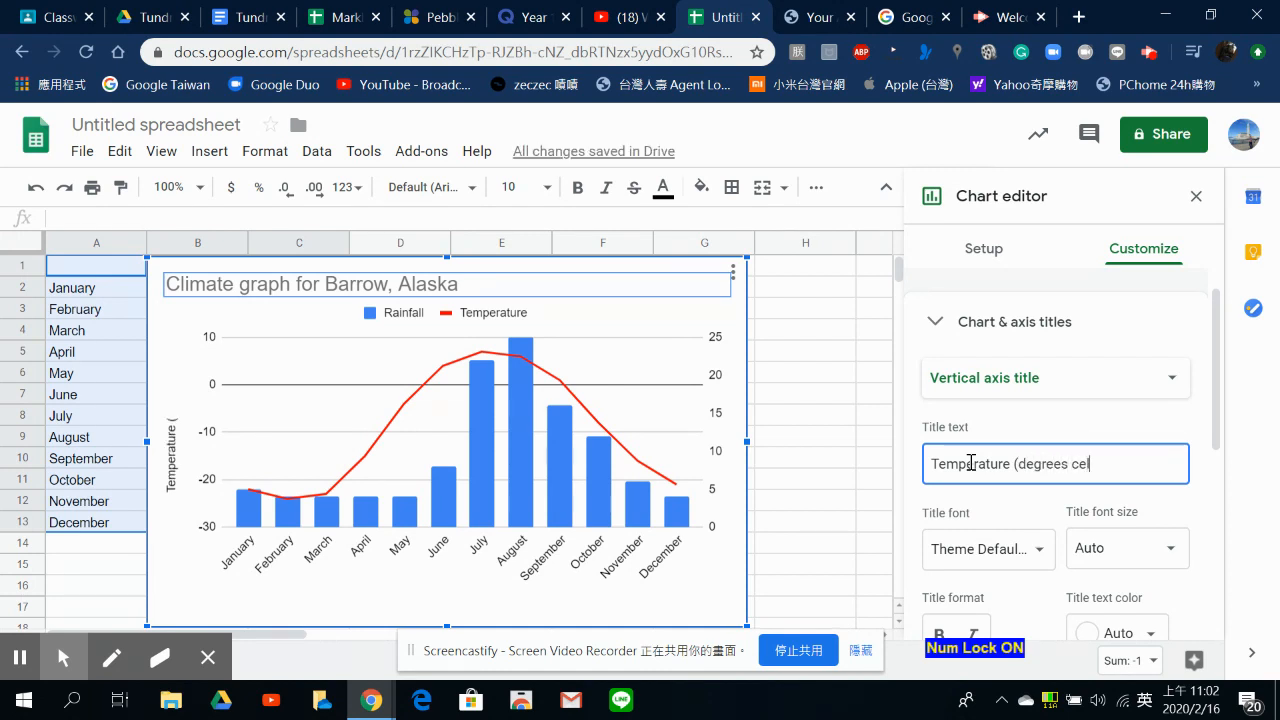
text(grees celcius)
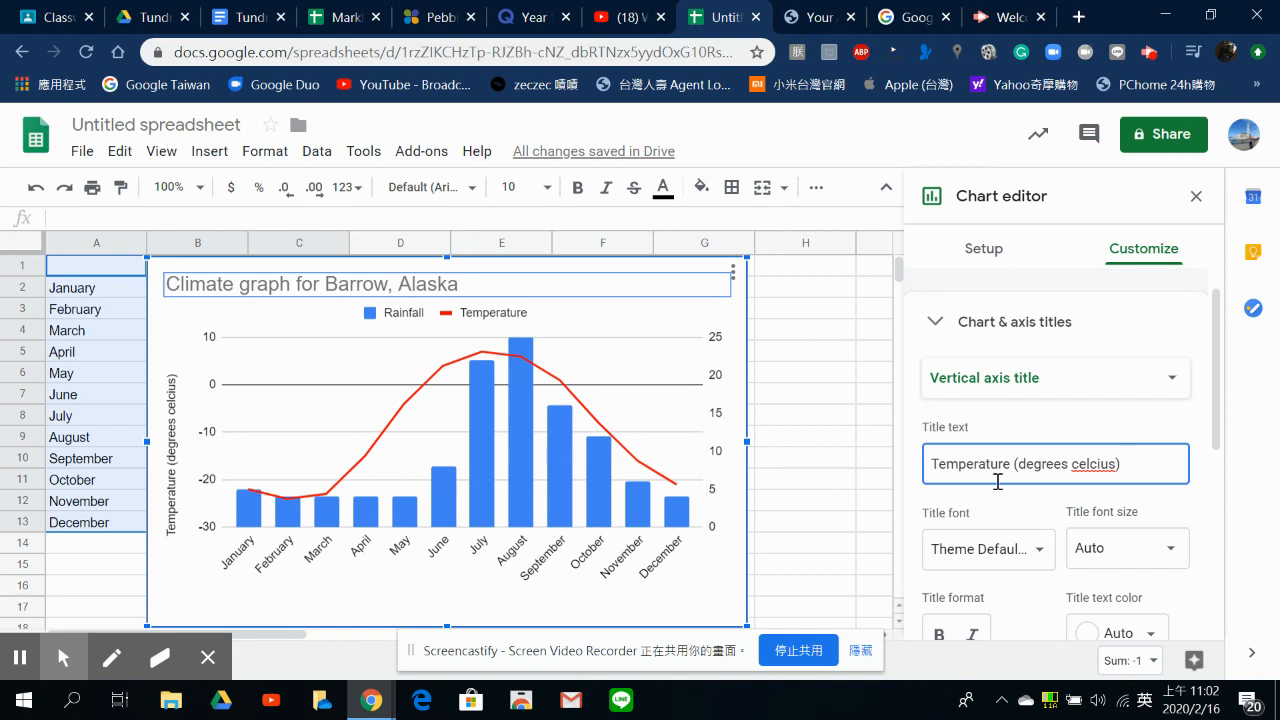
Set the right vertical axis title to "Rainfall (mm)" and close the chart editor
click(1105, 396)
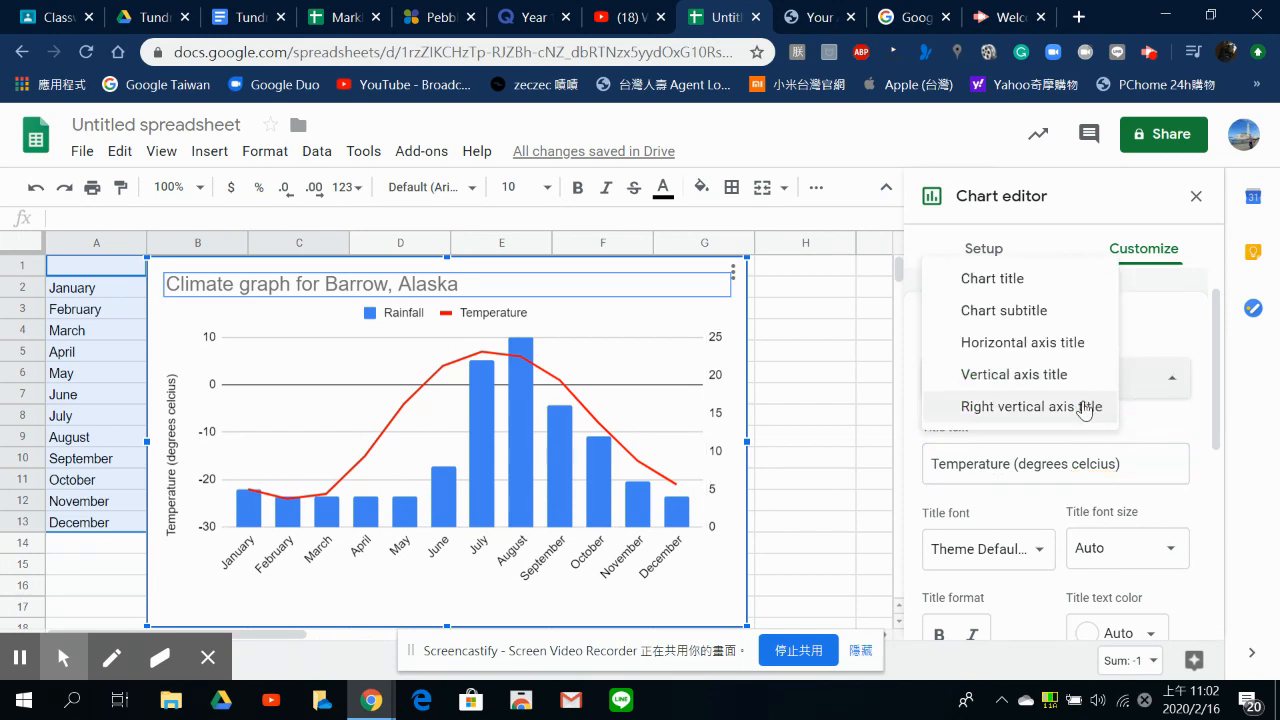
click(1086, 408)
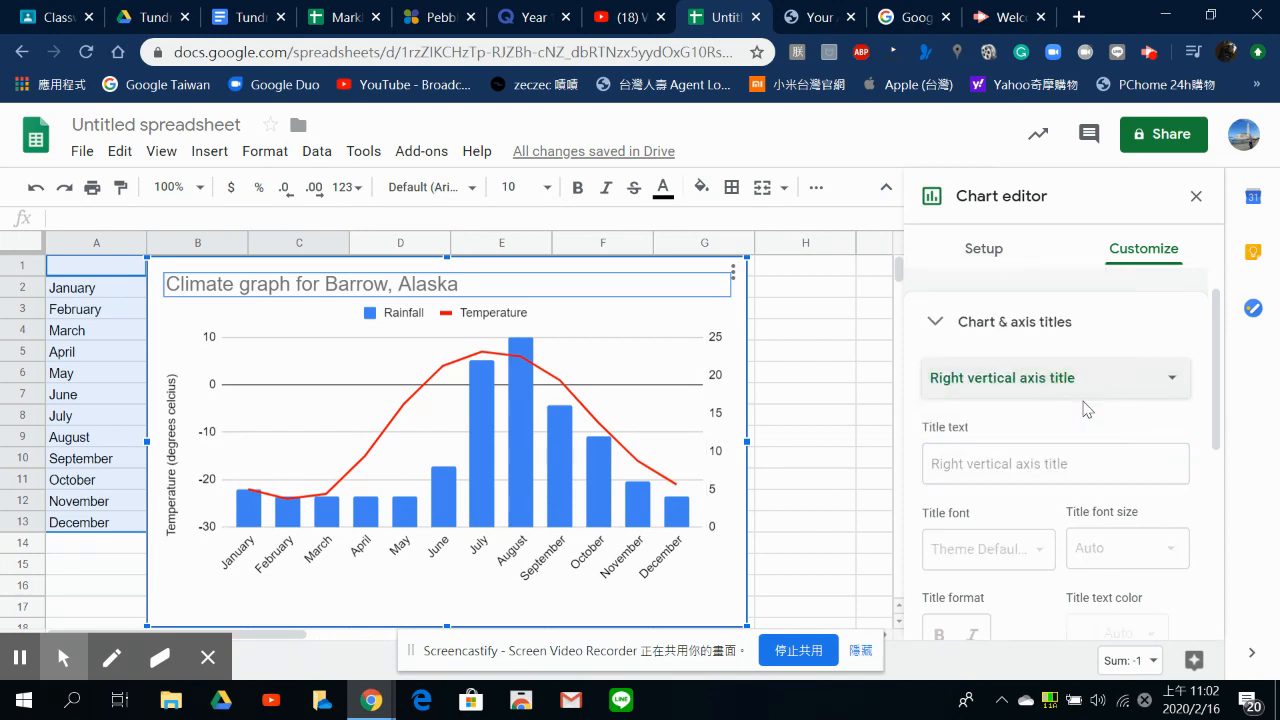
click(1055, 458)
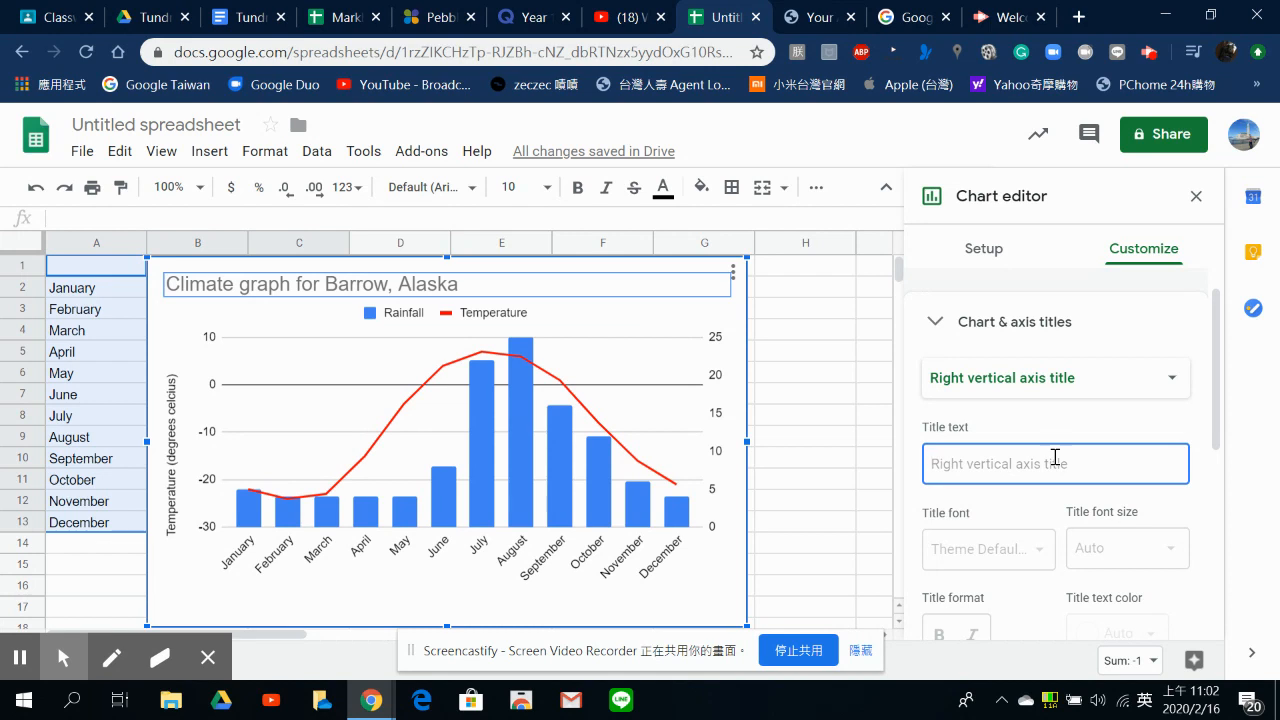
key(Caps_Lock)
key(Caps_Lock)
text(Rain)
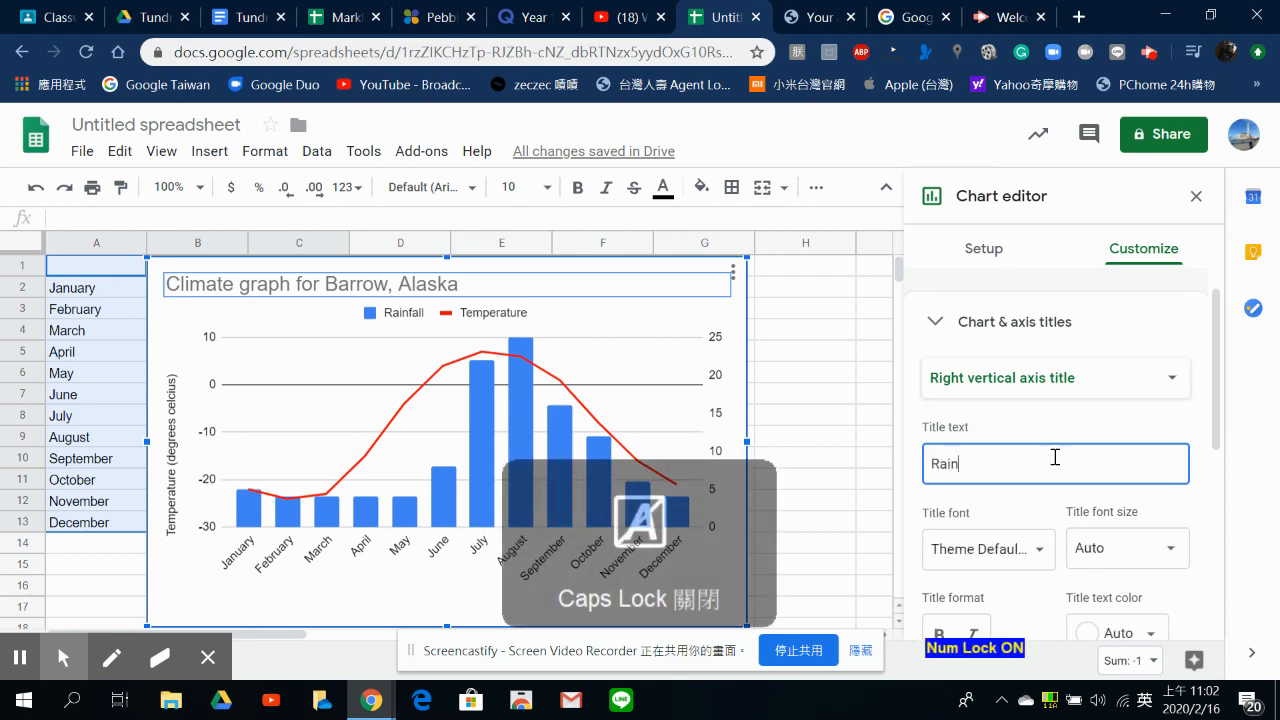
text(fall (mm)
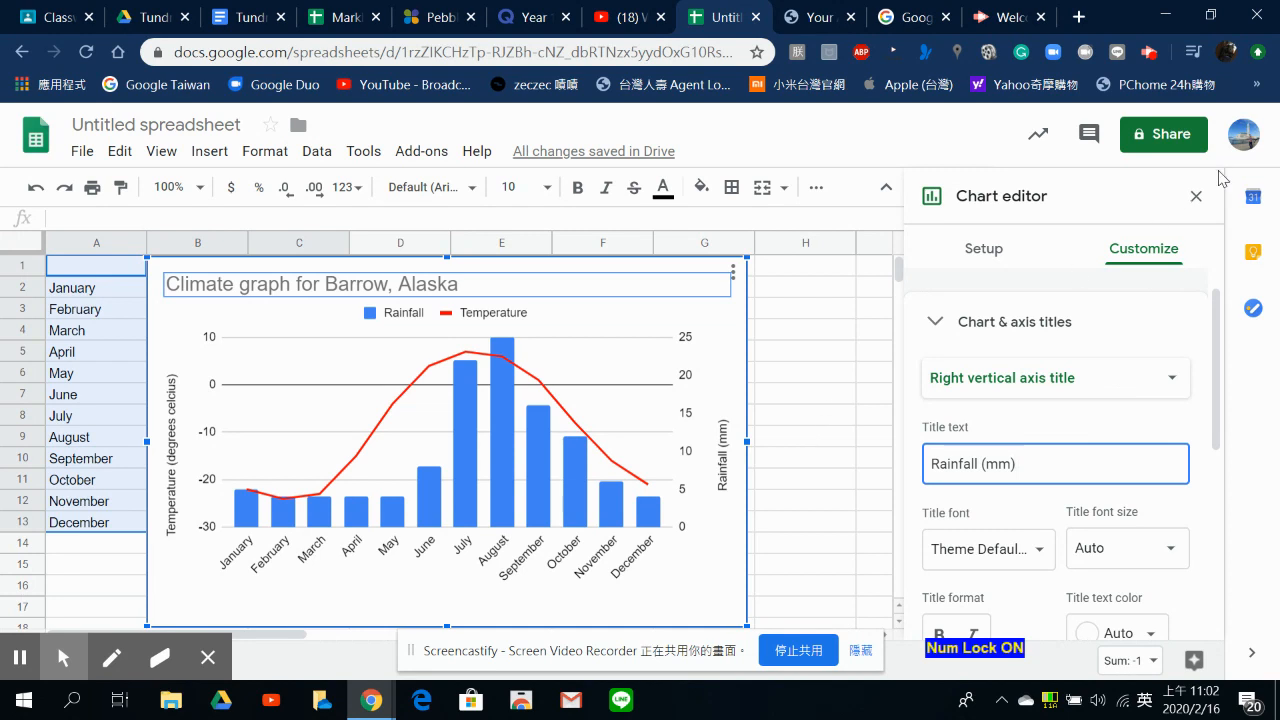
click(1193, 194)
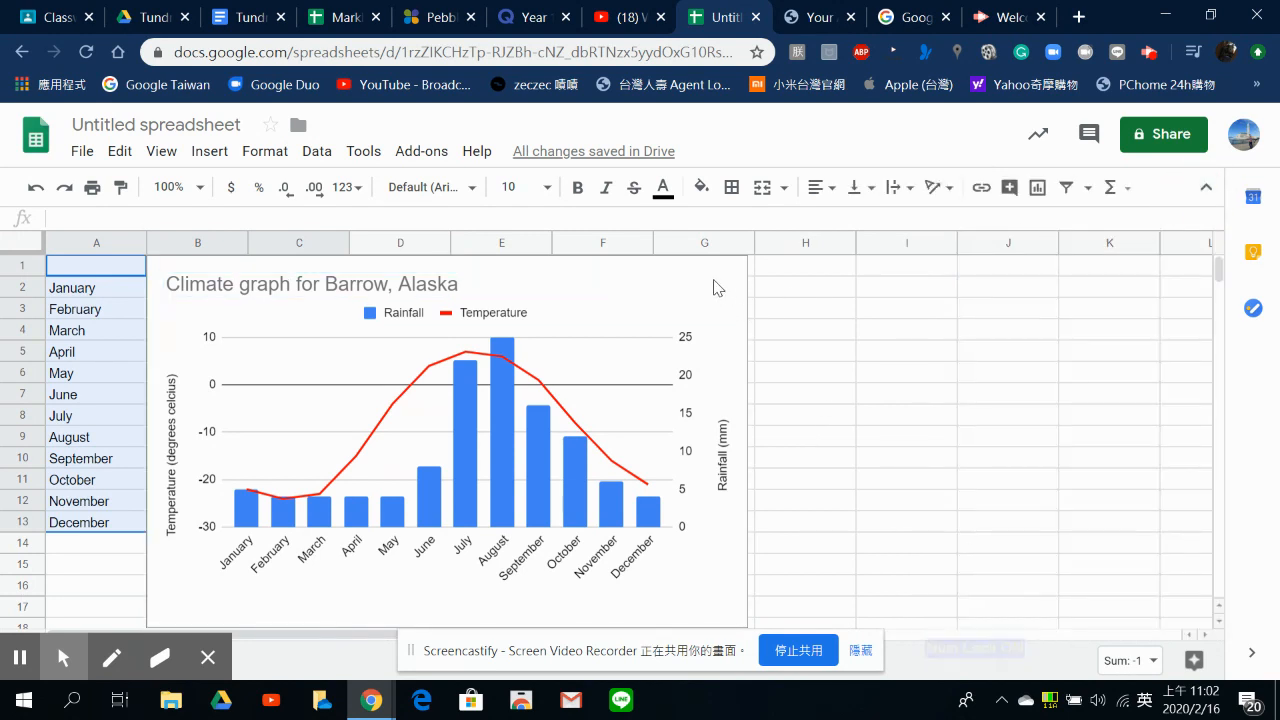